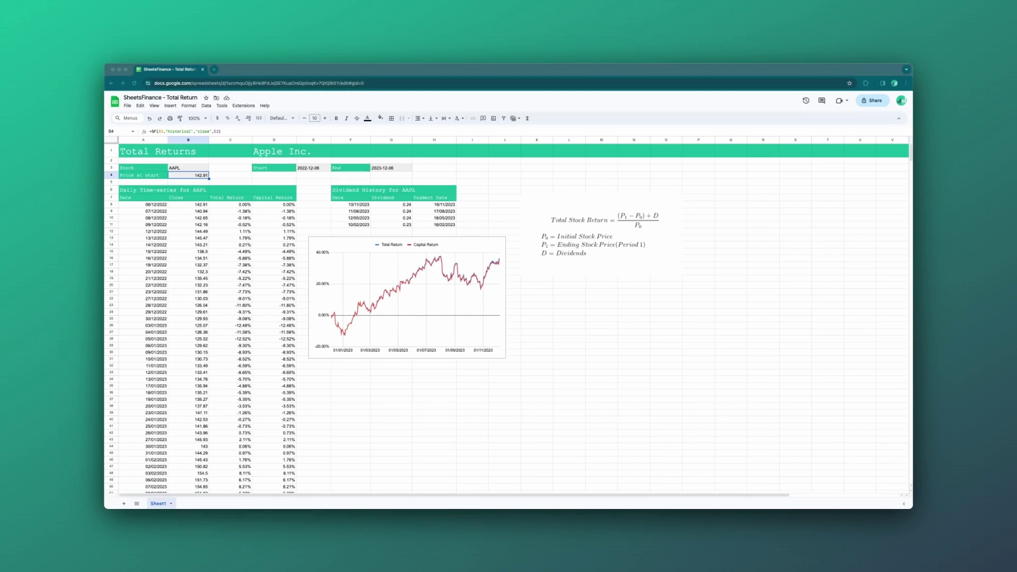
Replace the stock ticker in B3 with VZ.
{"action": "left_click", "coordinate": [188, 167]}
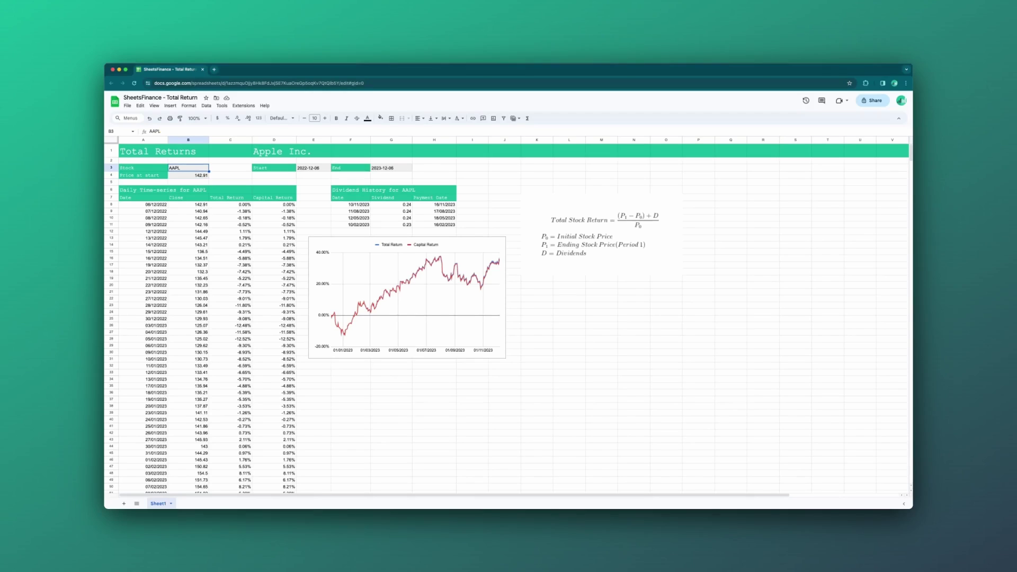
{"action": "type", "text": "VZ"}
{"action": "key", "text": "Return"}
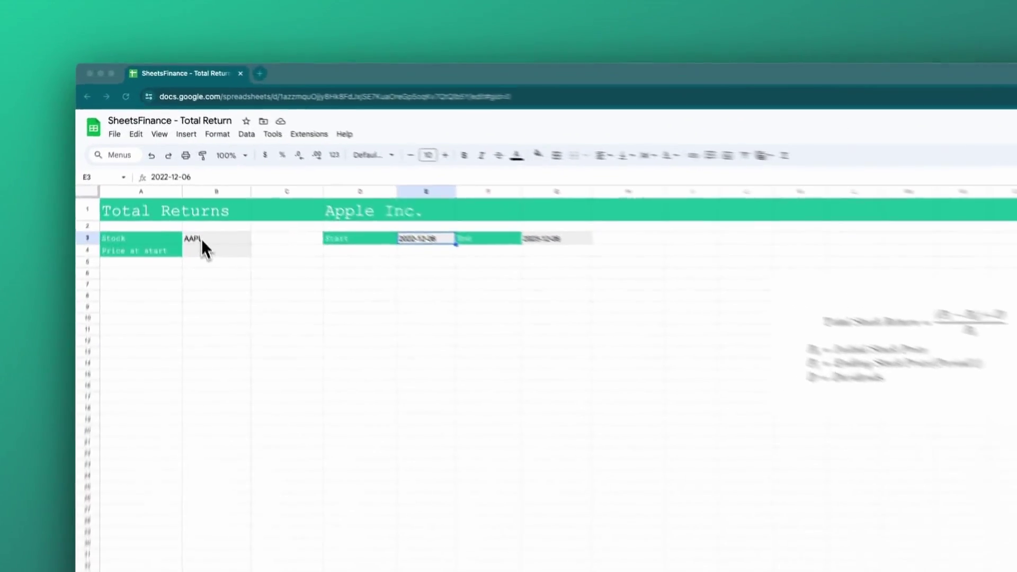
Review the ticker in B3, the company-name formula in D1, and the start and end dates.
{"action": "left_click", "coordinate": [177, 168]}
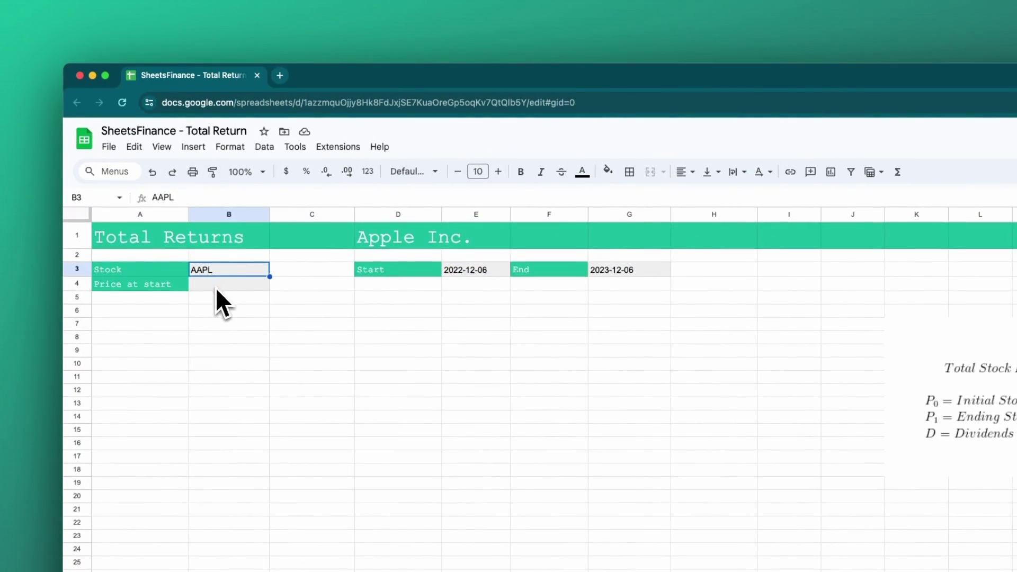
{"action": "left_click", "coordinate": [394, 241]}
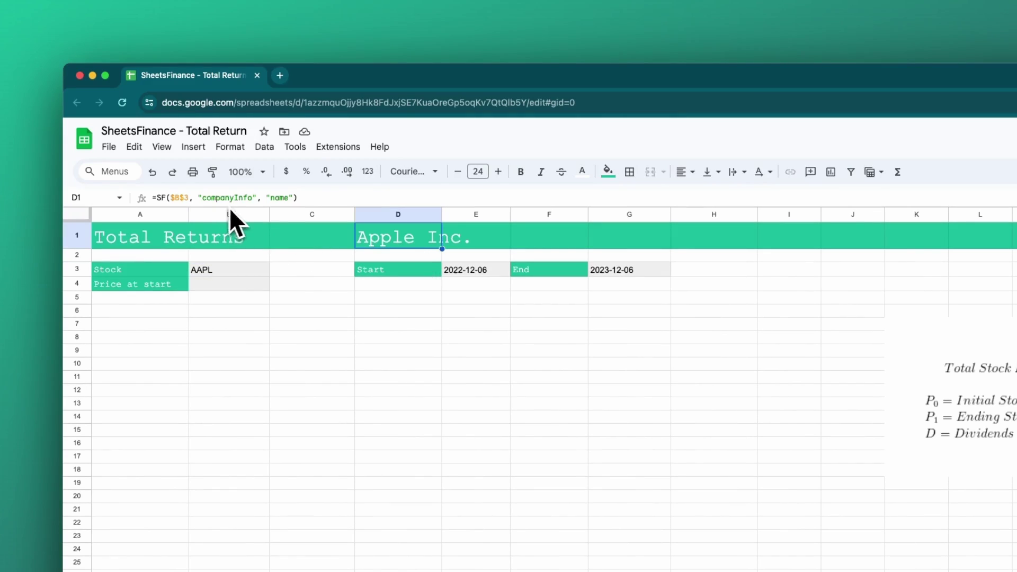
{"action": "left_click", "coordinate": [458, 272]}
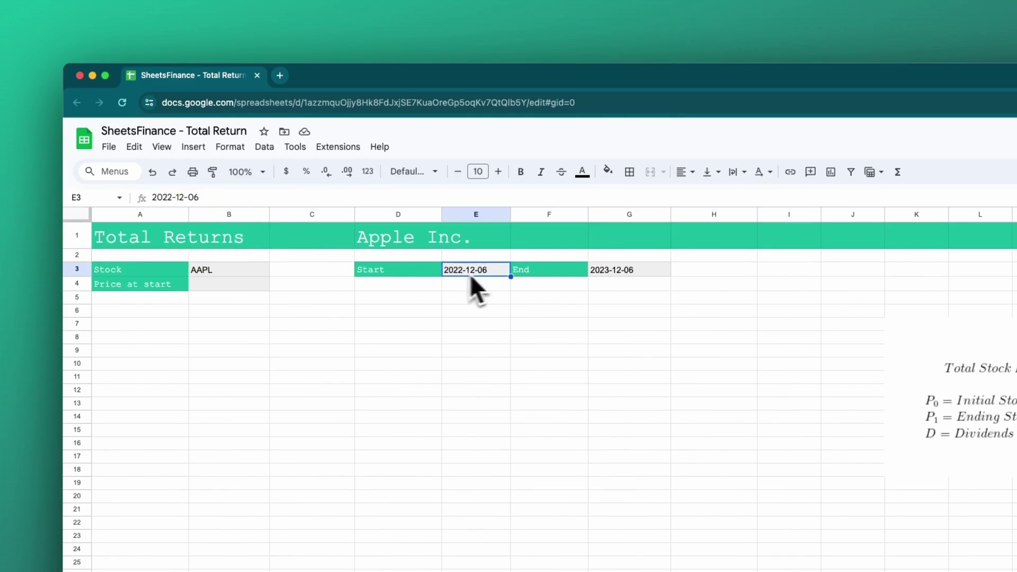
{"action": "left_click", "coordinate": [594, 272]}
{"action": "left_click", "coordinate": [459, 274]}
Enter =SF(B3,"historical","close",E3) in B4 for the 142.91 start price.
{"action": "left_click", "coordinate": [233, 286]}
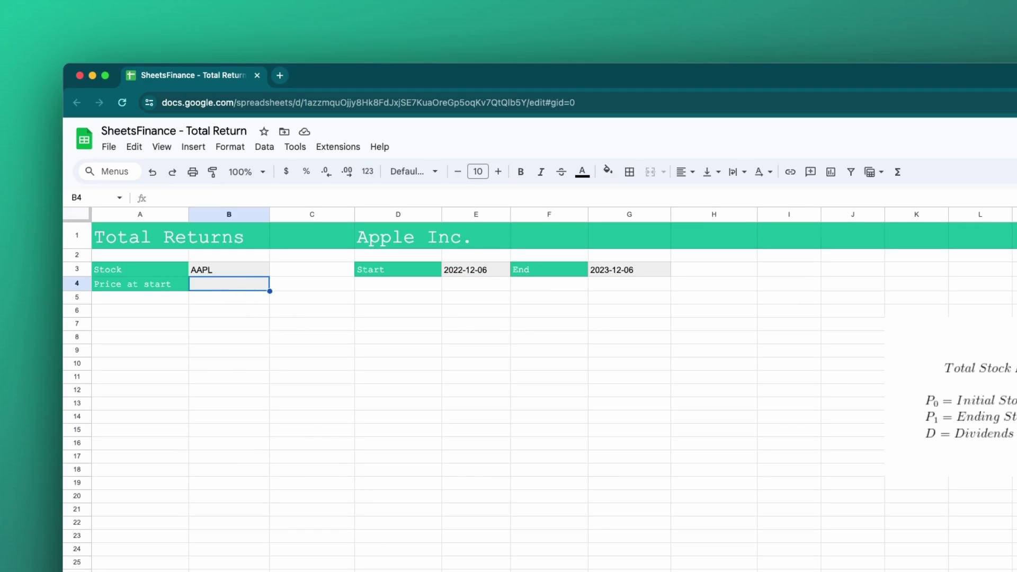
{"action": "type", "text": "=SF"}
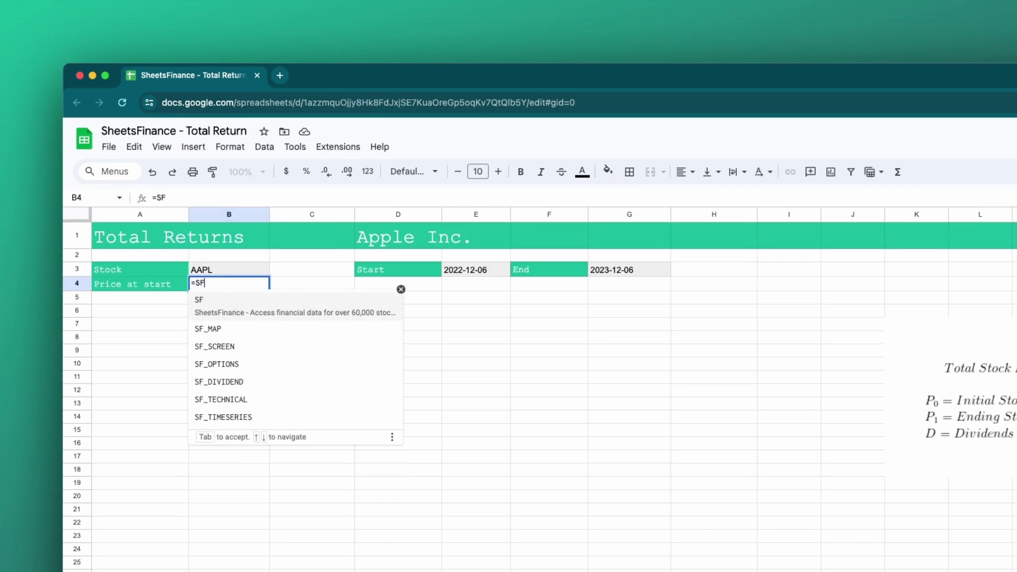
{"action": "type", "text": "("}
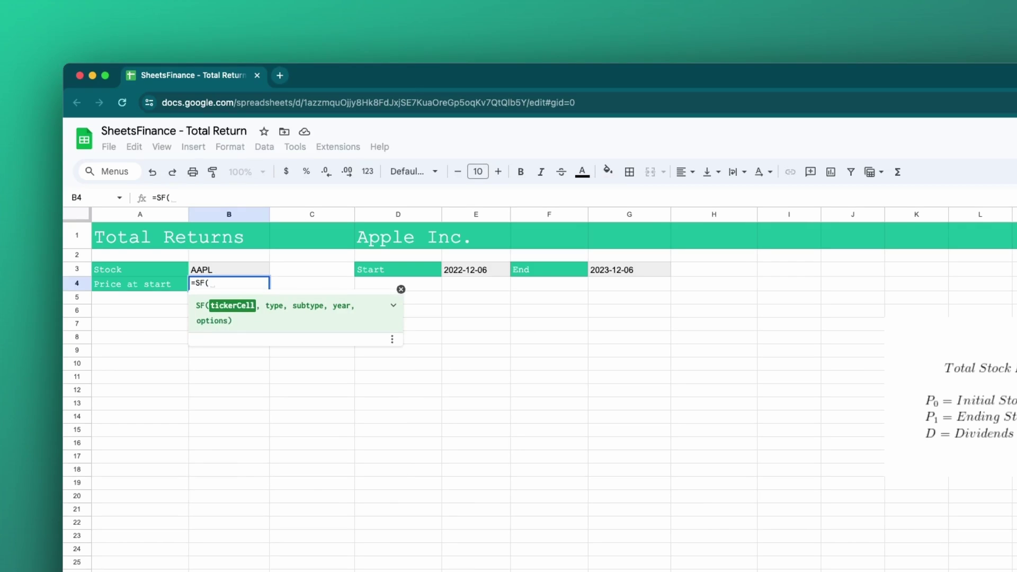
{"action": "left_click", "coordinate": [239, 271]}
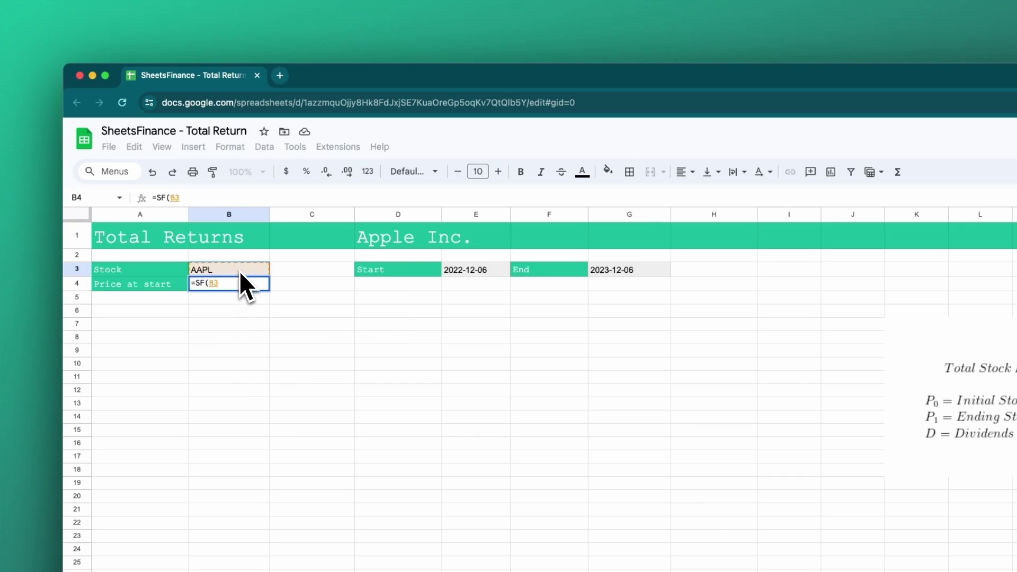
{"action": "type", "text": ","}
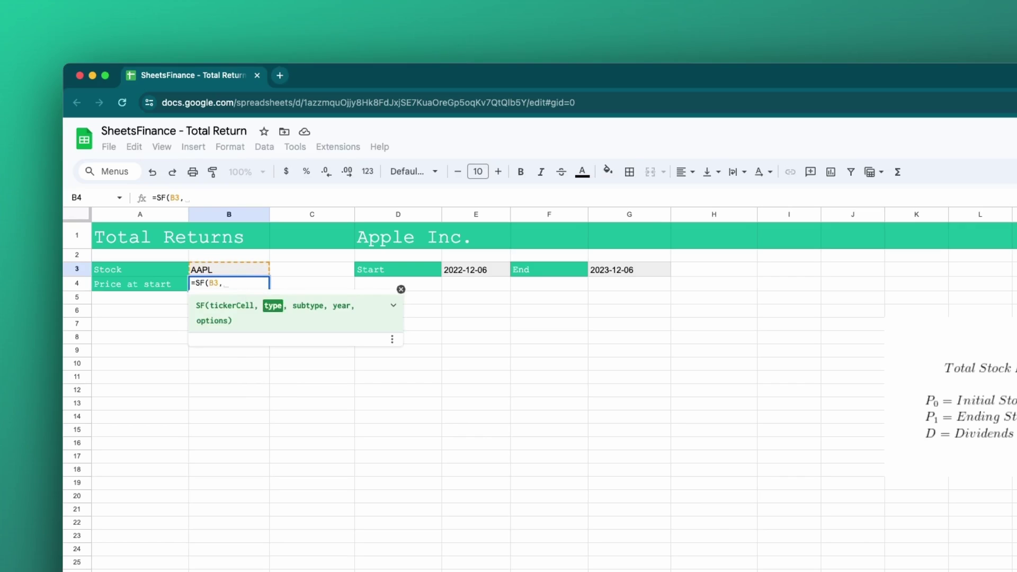
{"action": "type", "text": "\"historical"}
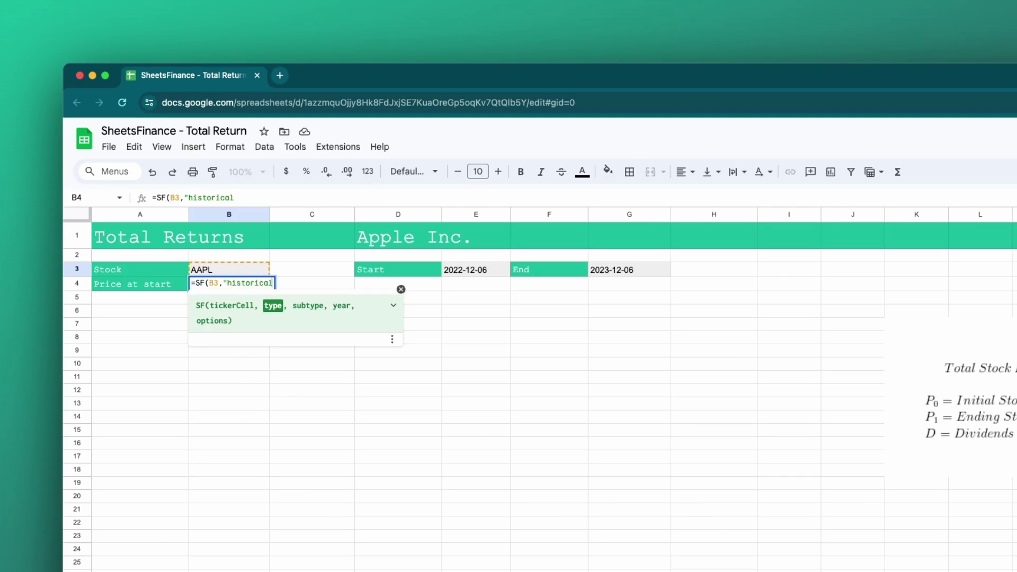
{"action": "type", "text": "\","}
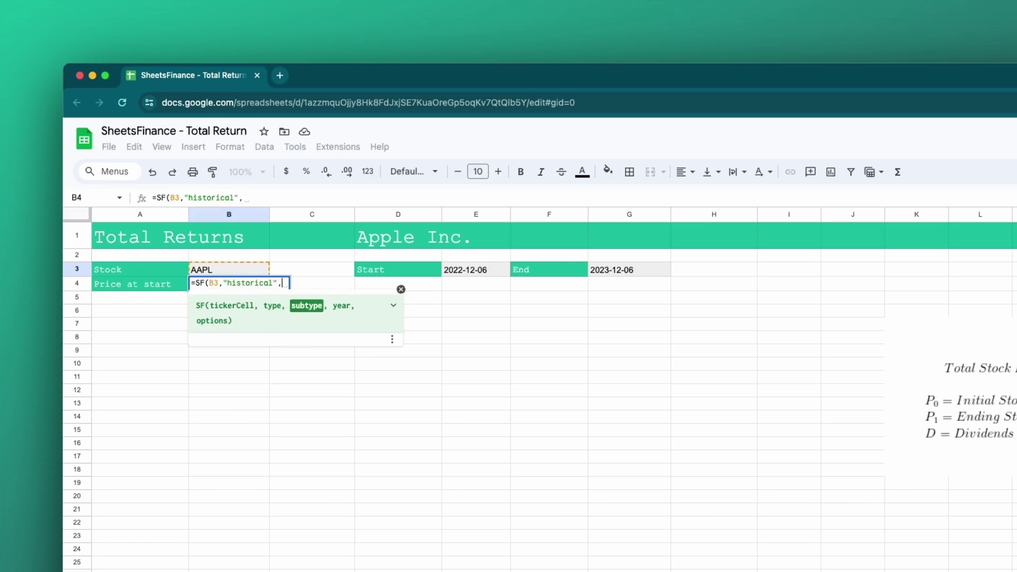
{"action": "type", "text": "\"close\""}
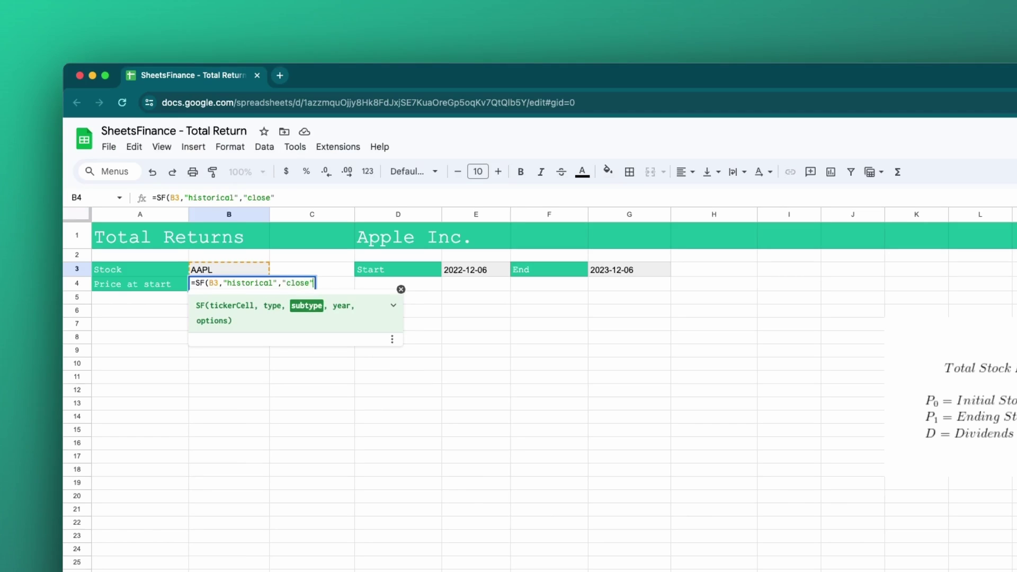
{"action": "type", "text": ","}
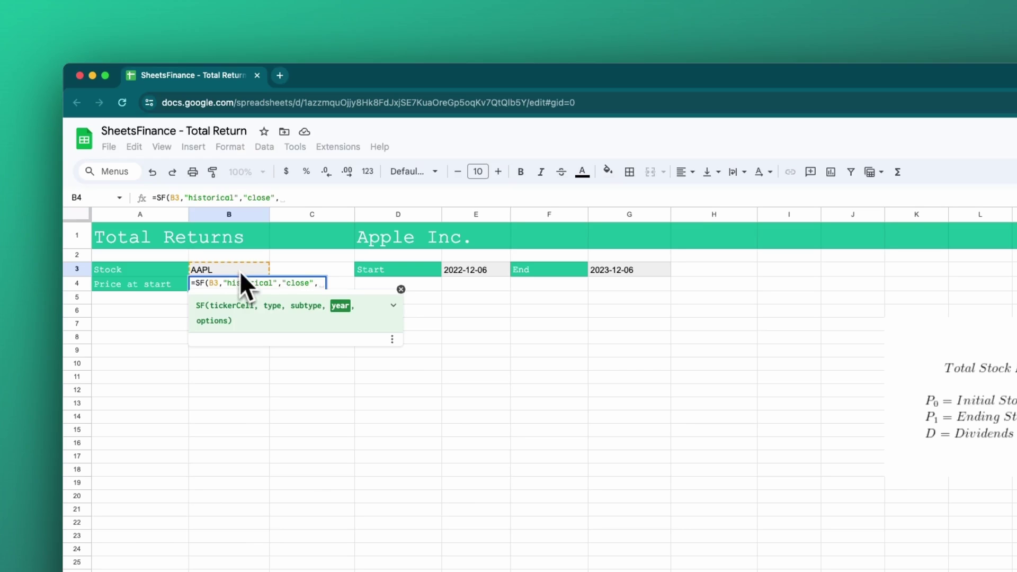
{"action": "left_click", "coordinate": [484, 272]}
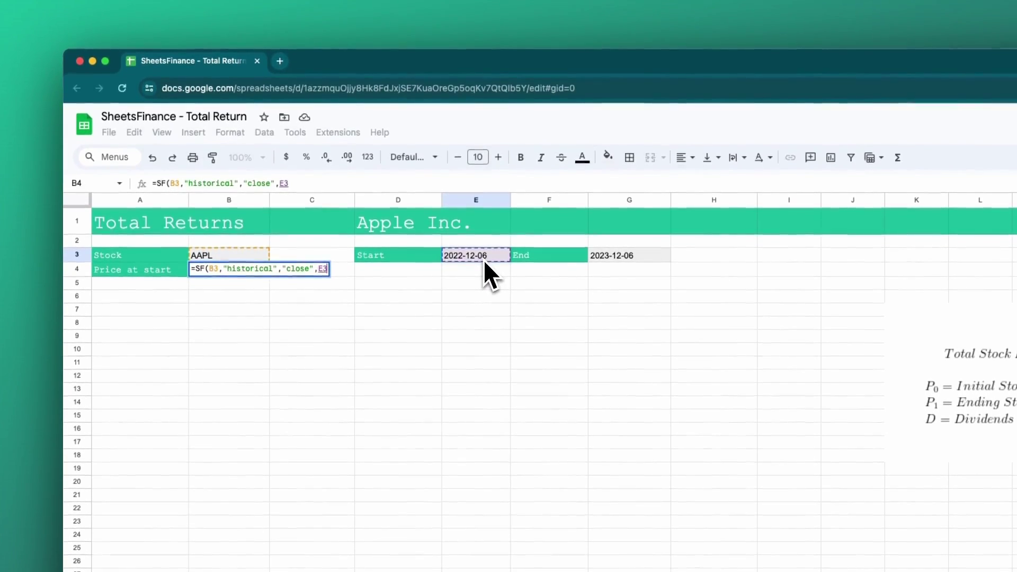
{"action": "type", "text": ")"}
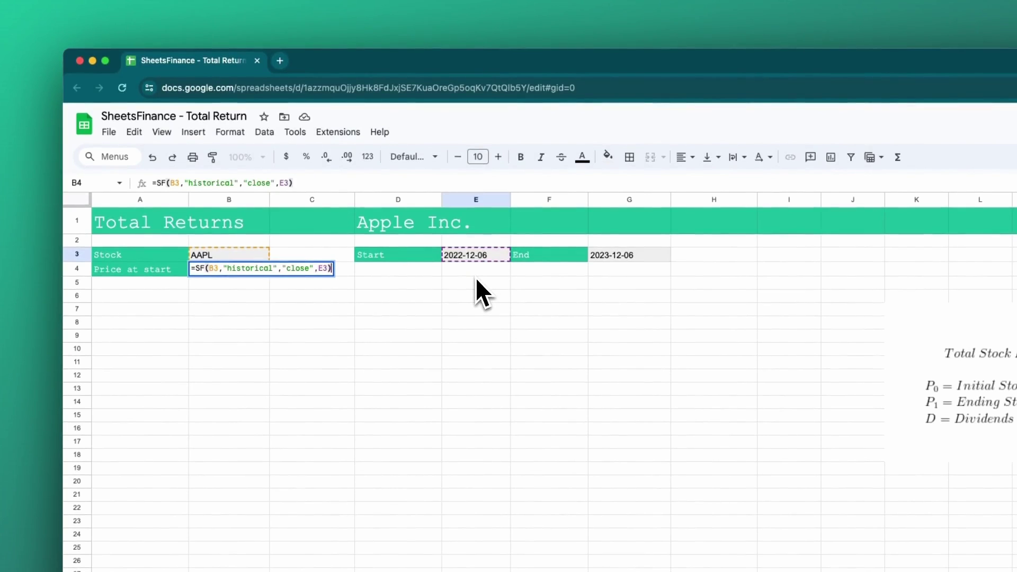
{"action": "key", "text": "Return"}
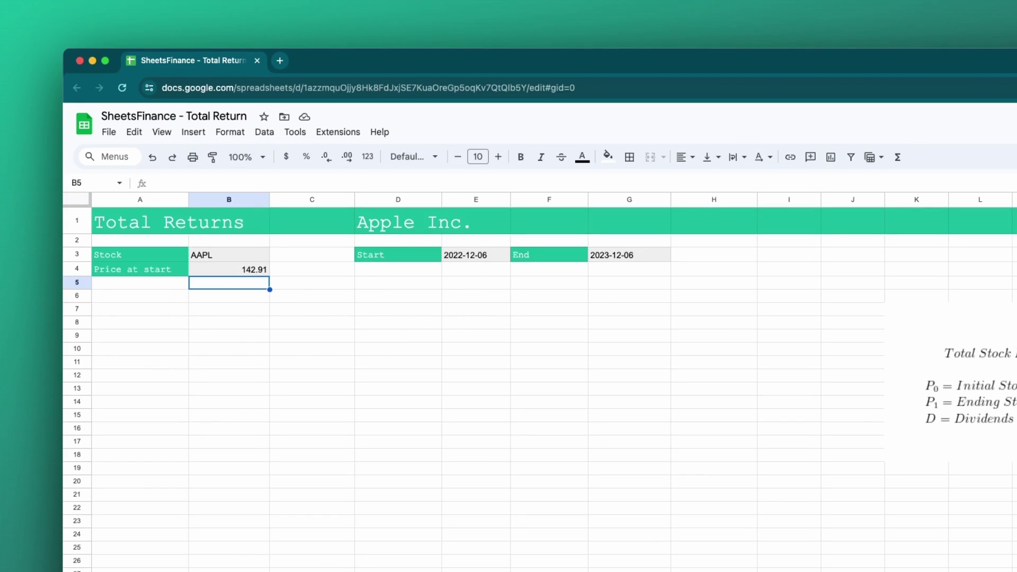
Enter =SF_TIMESERIES(B3,E3,G3,"daily","date&close","-") in A6 to list daily dates and closes.
{"action": "left_click", "coordinate": [160, 300]}
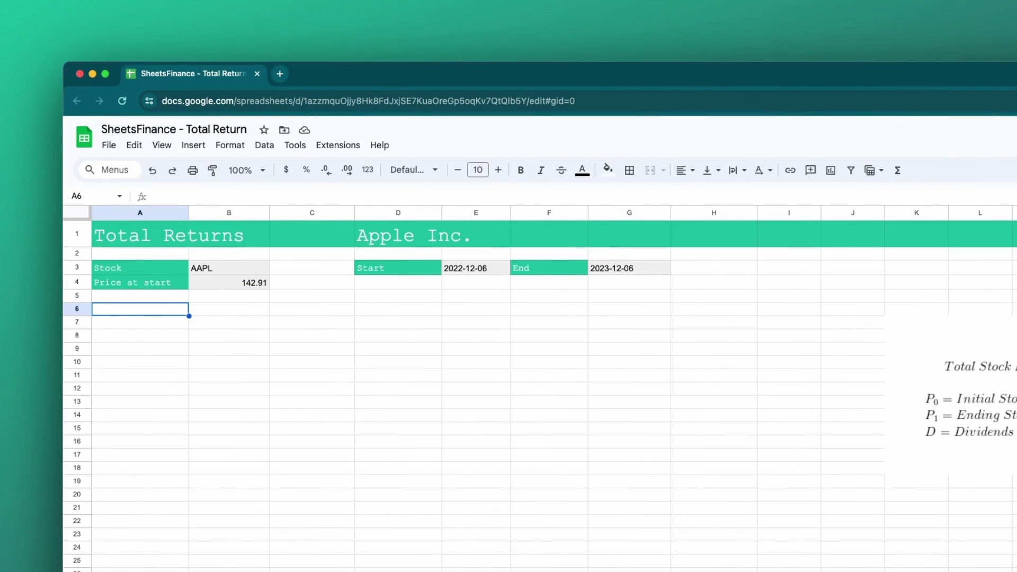
{"action": "type", "text": "=S"}
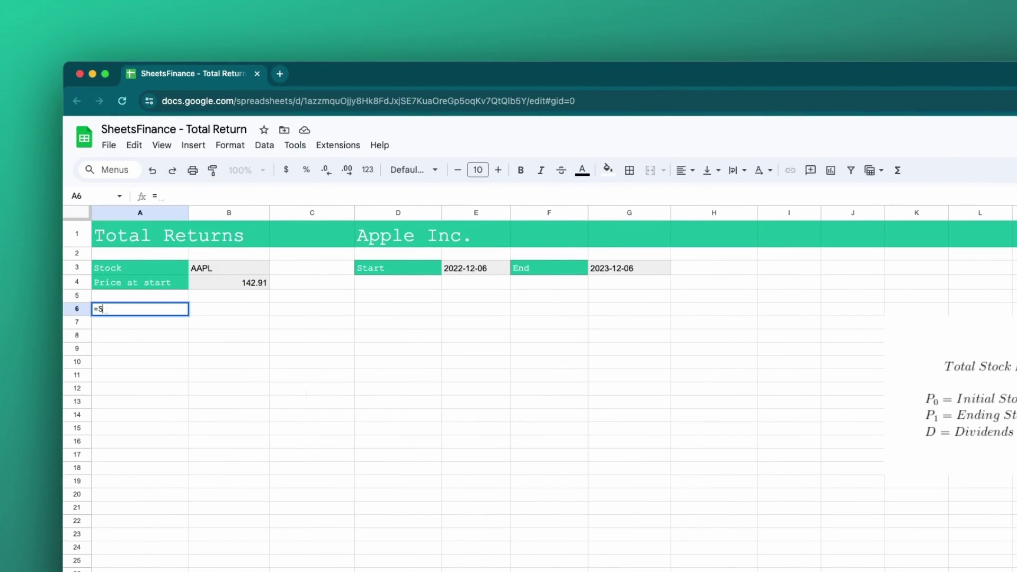
{"action": "type", "text": "F_TIMES"}
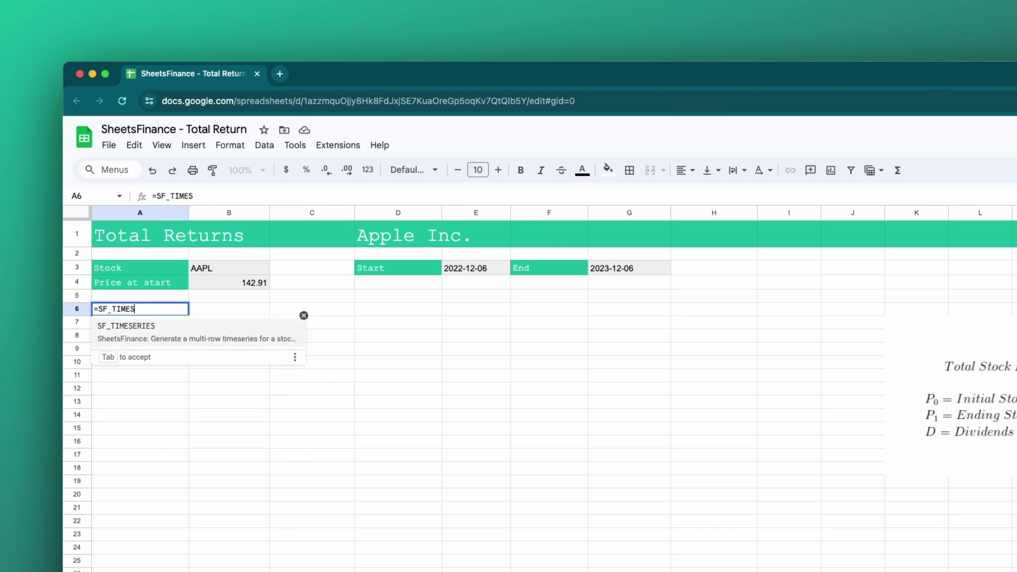
{"action": "key", "text": "Tab"}
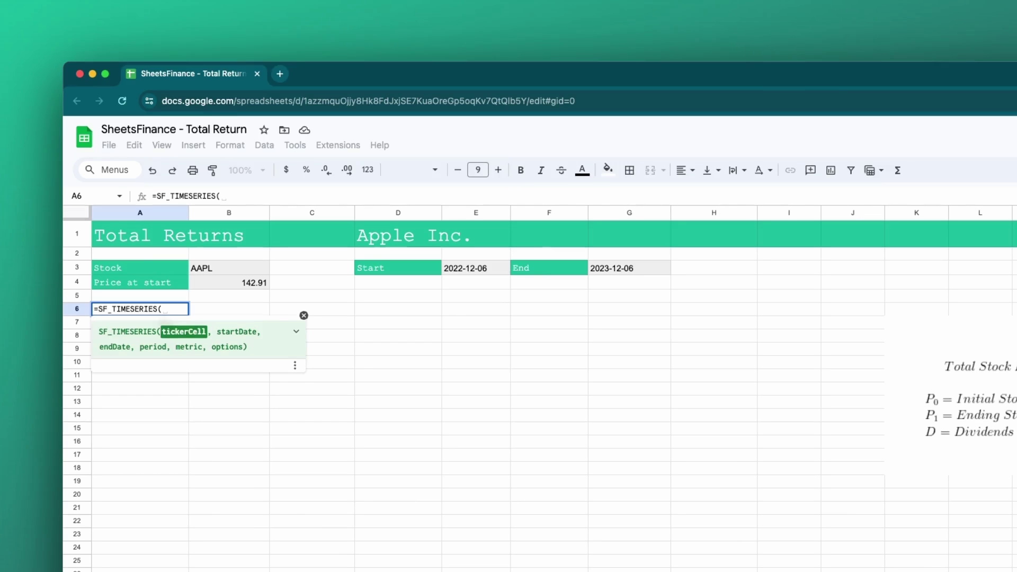
{"action": "left_click", "coordinate": [217, 268]}
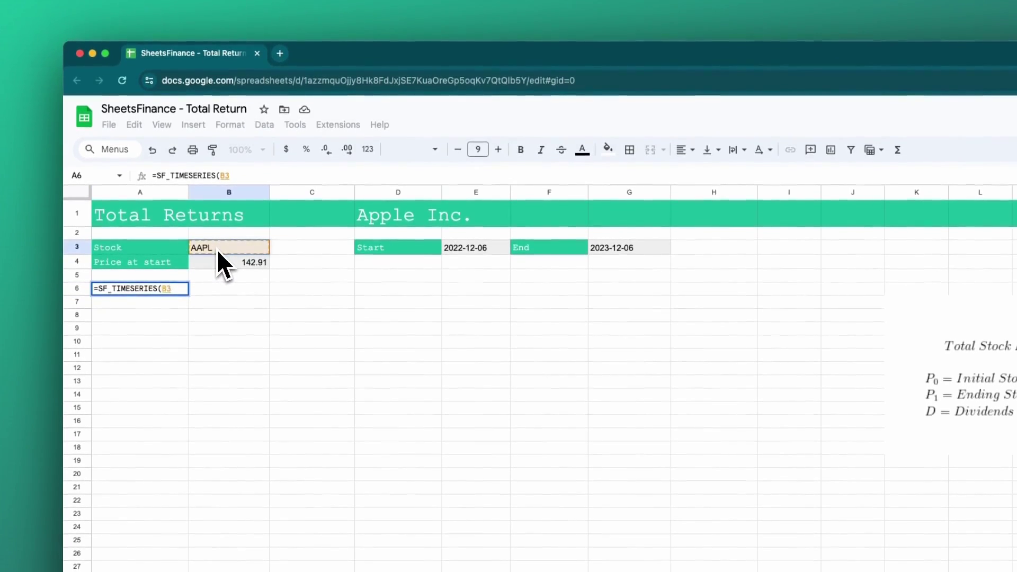
{"action": "type", "text": ","}
{"action": "left_click", "coordinate": [460, 253]}
{"action": "type", "text": ","}
{"action": "left_click", "coordinate": [617, 248]}
{"action": "type", "text": ","}
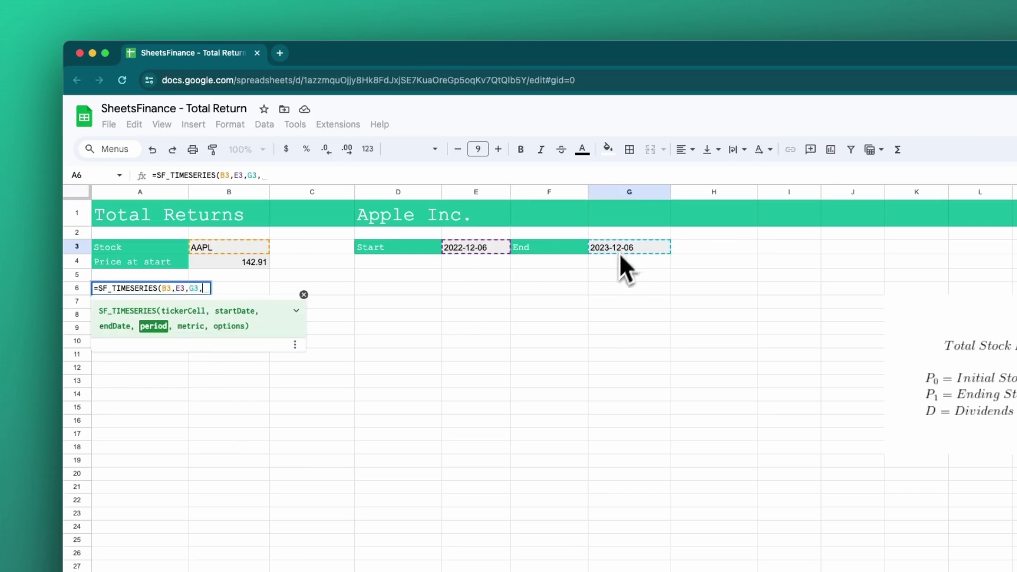
{"action": "type", "text": "\"daily"}
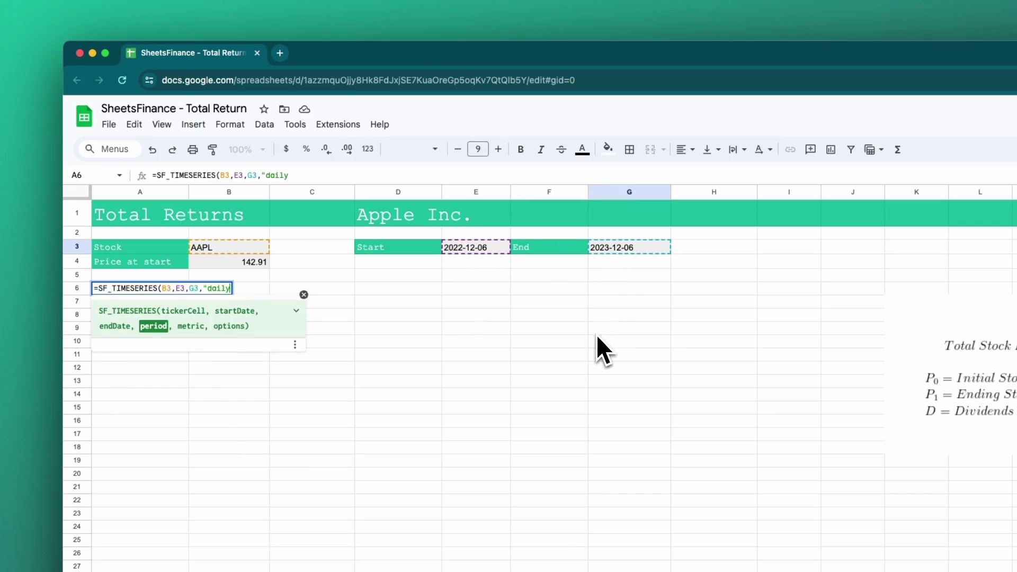
{"action": "type", "text": "\","}
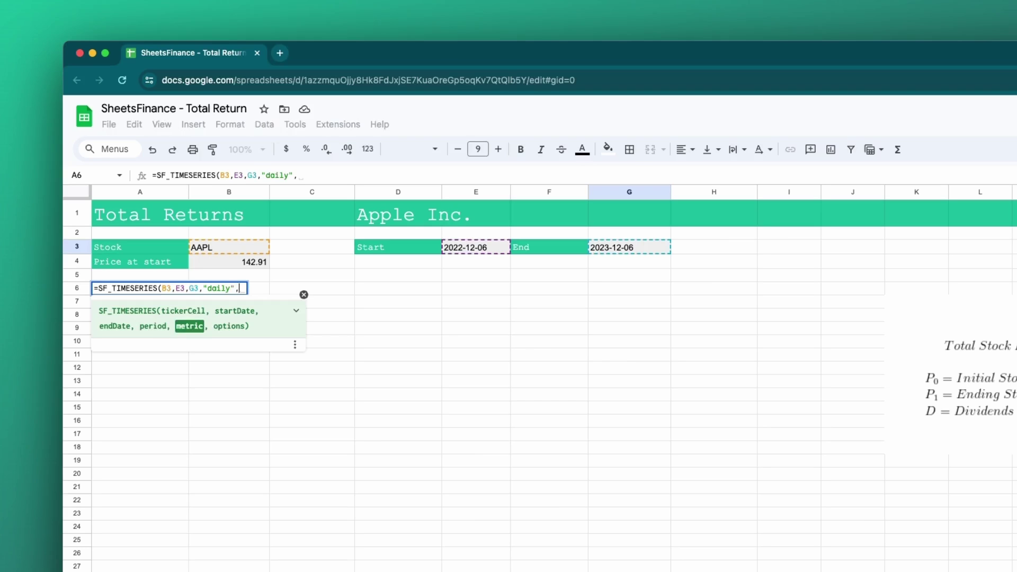
{"action": "type", "text": "\"date&close\""}
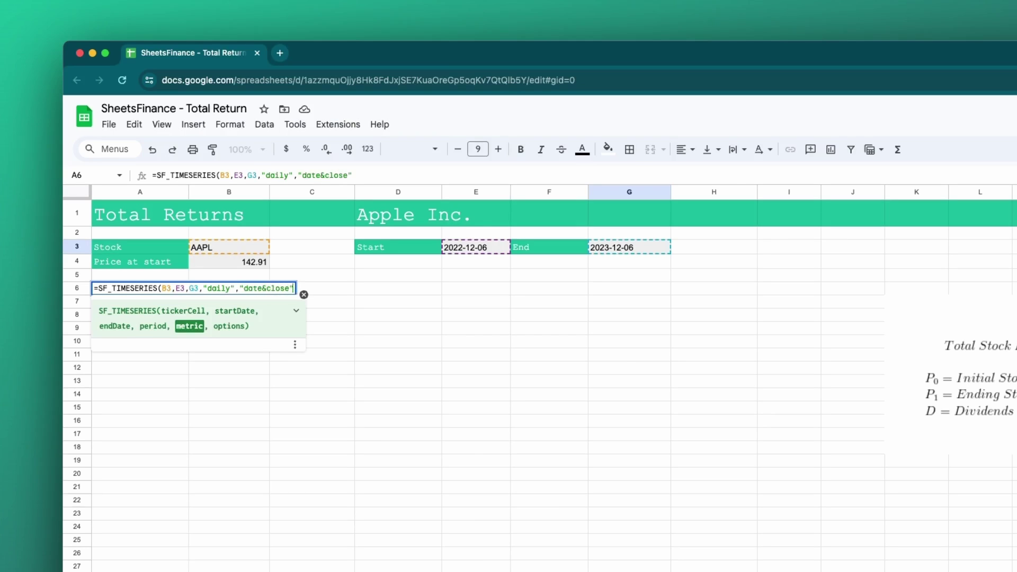
{"action": "type", "text": ", \""}
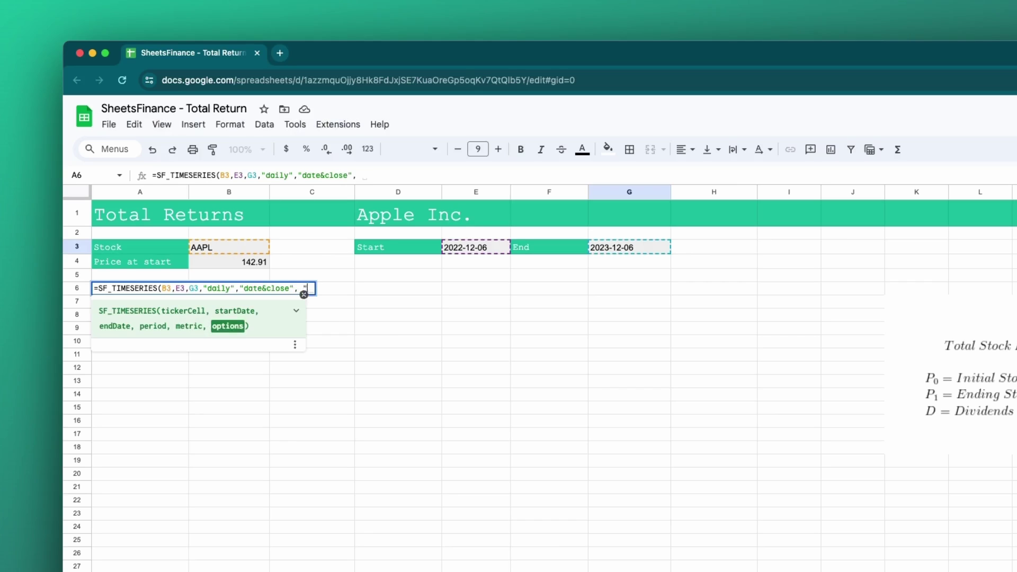
{"action": "type", "text": "-\""}
{"action": "type", "text": ")"}
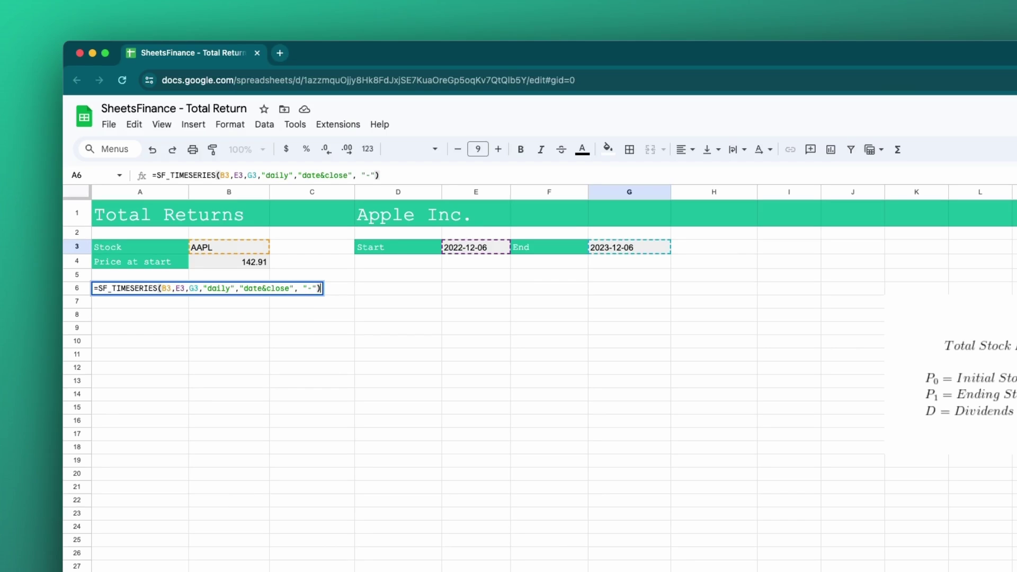
{"action": "key", "text": "Return"}
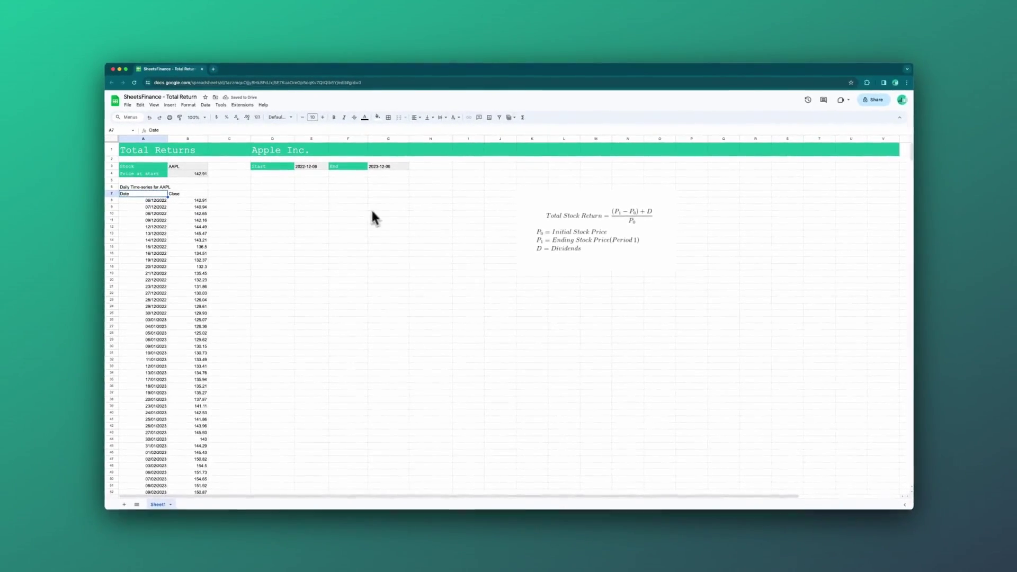
Enter =SF_DIVIDEND(B3,E3,G3,"date&dividend&paymentDate","-") in F6 for the dividend table.
{"action": "left_click", "coordinate": [347, 188]}
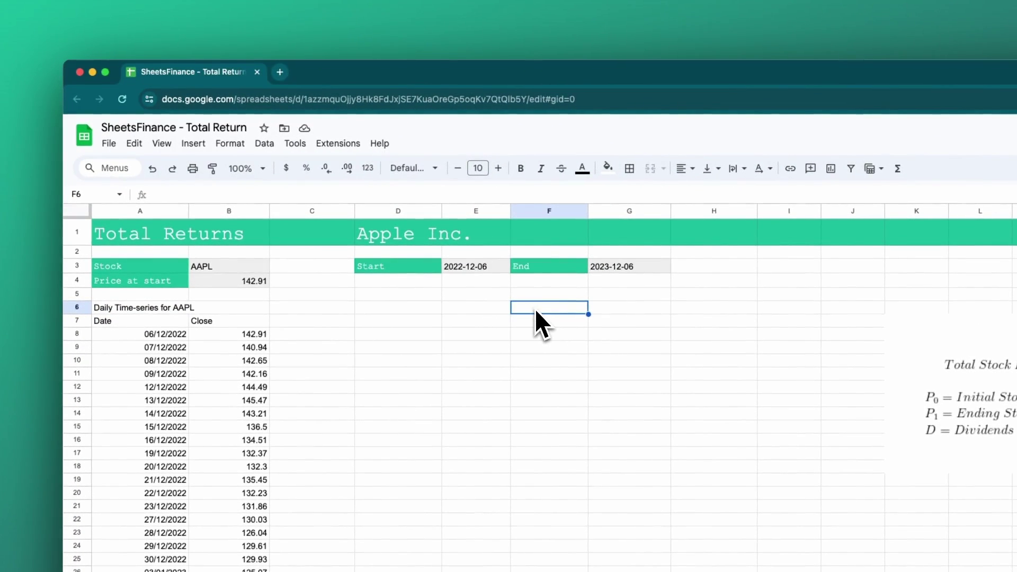
{"action": "type", "text": "="}
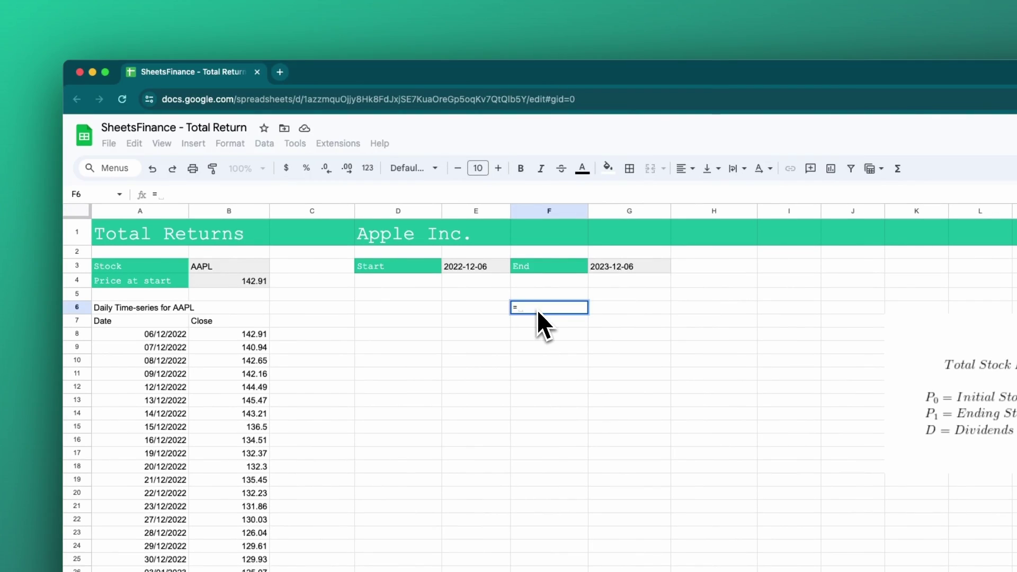
{"action": "type", "text": "SF_DIVIDEND"}
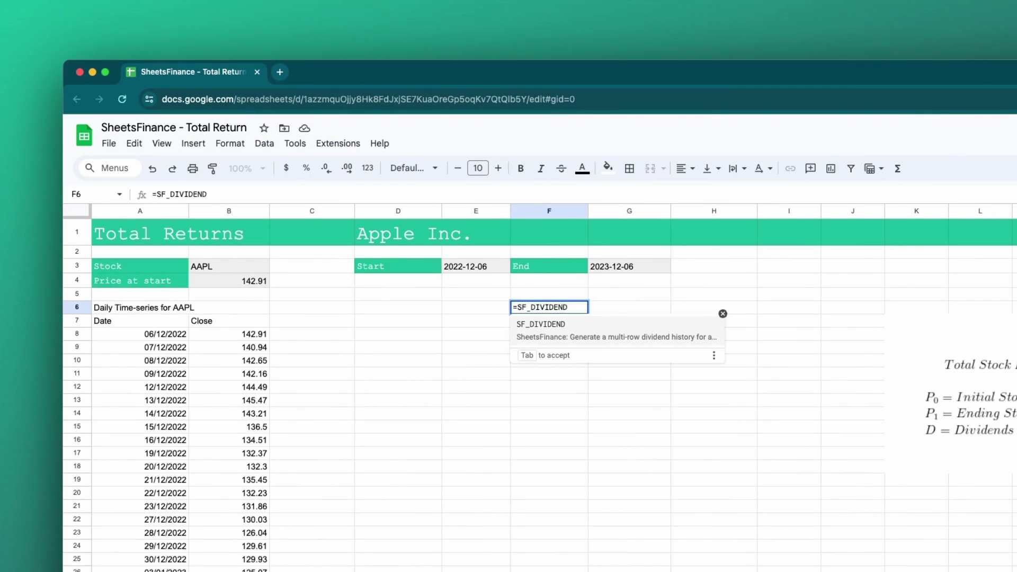
{"action": "type", "text": "("}
{"action": "left_click", "coordinate": [221, 267]}
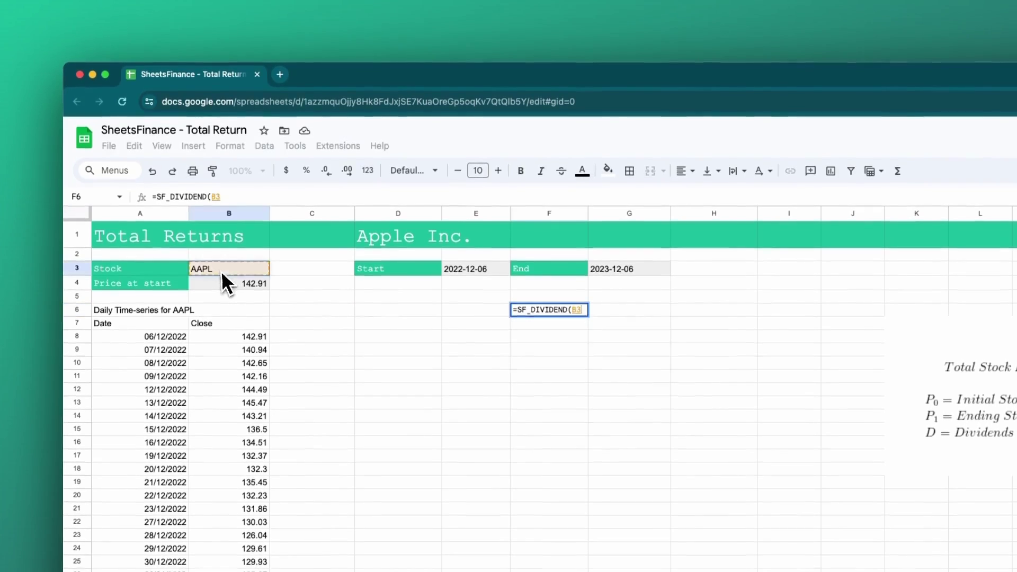
{"action": "type", "text": ","}
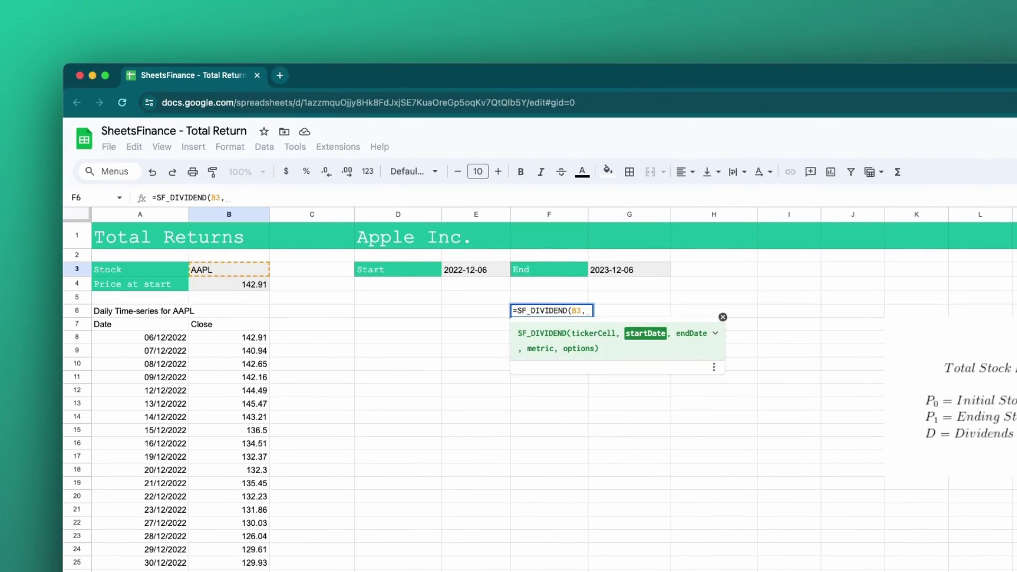
{"action": "left_click", "coordinate": [470, 271]}
{"action": "type", "text": ","}
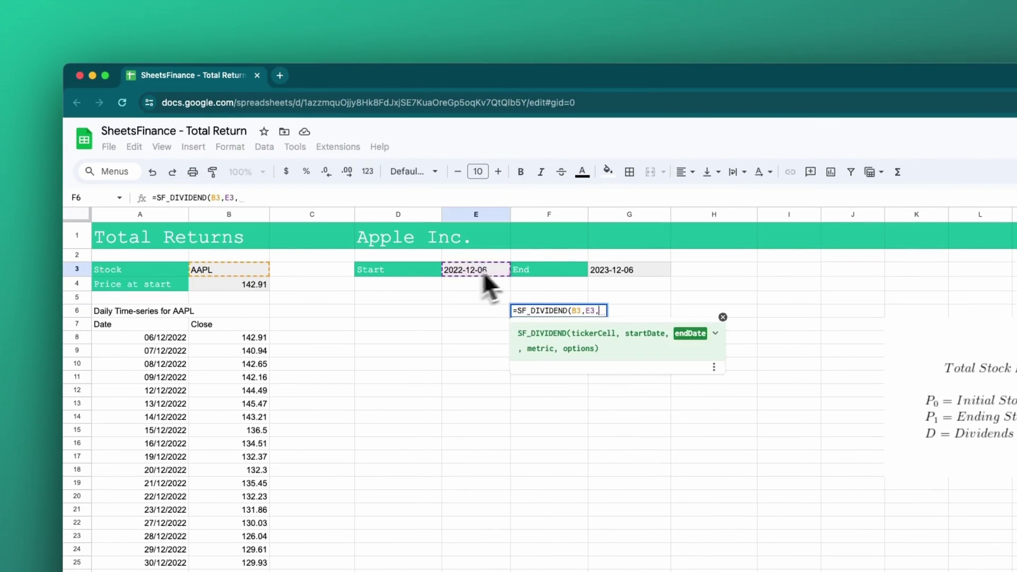
{"action": "left_click", "coordinate": [627, 269]}
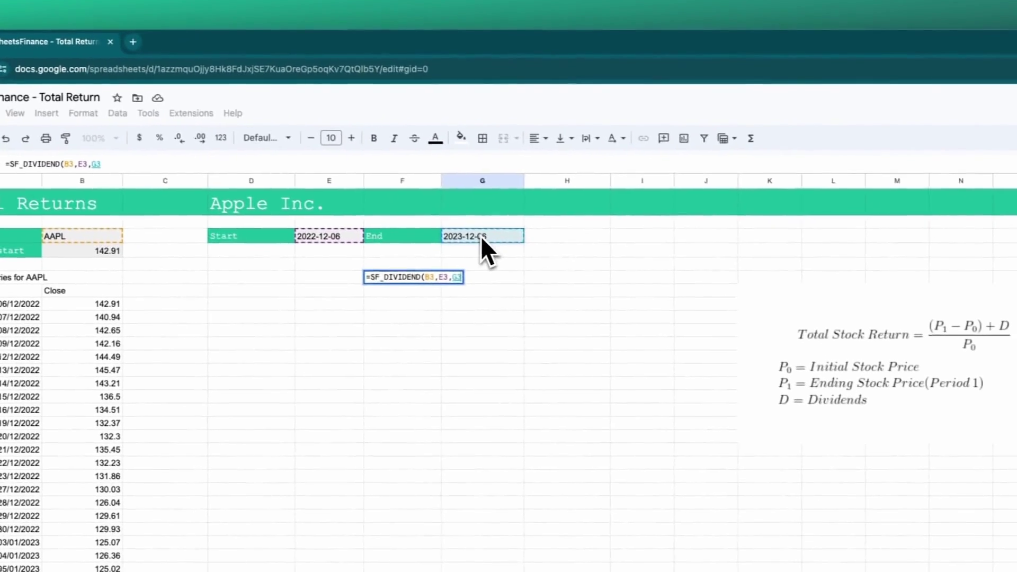
{"action": "type", "text": ",\""}
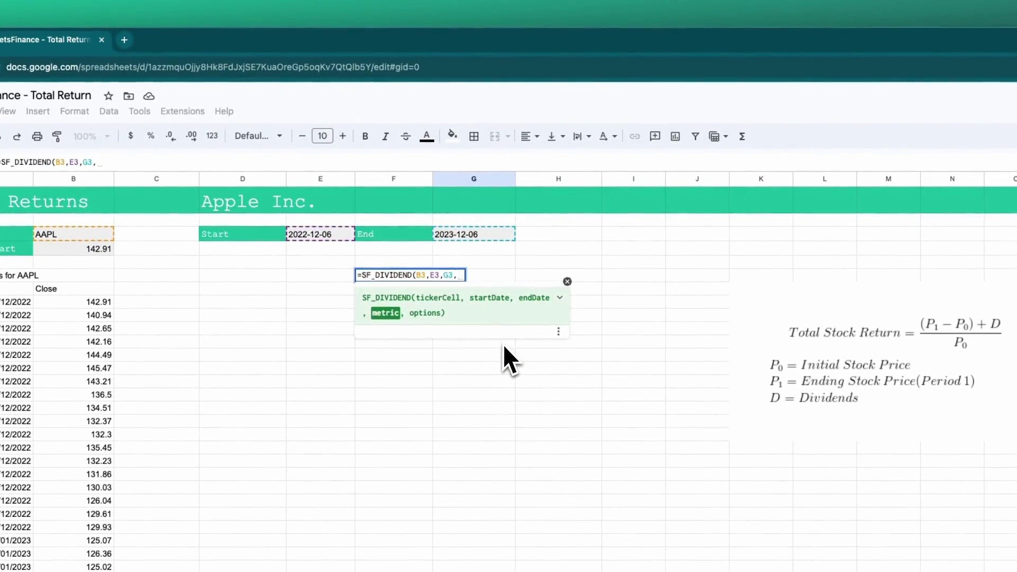
{"action": "type", "text": "date"}
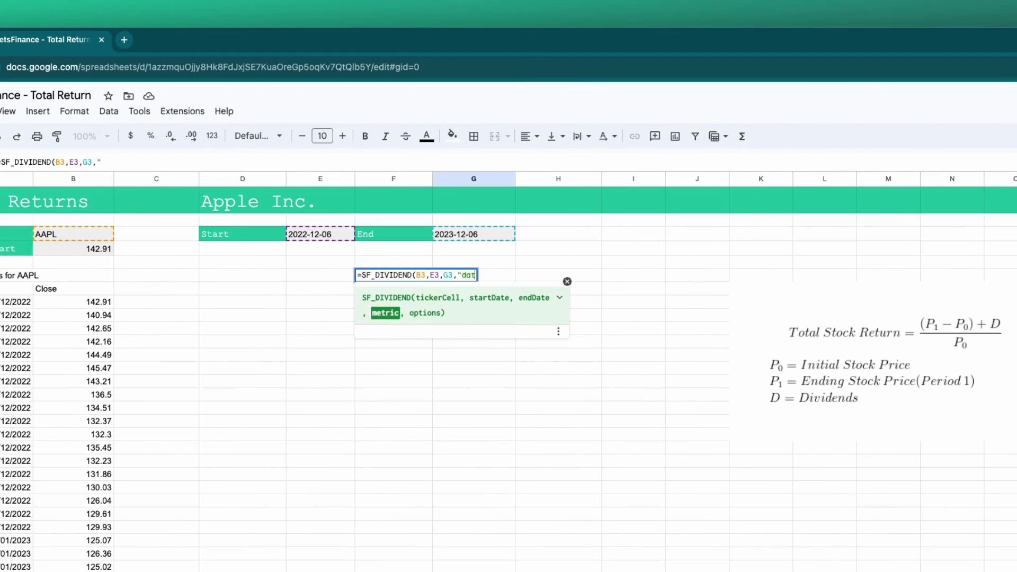
{"action": "type", "text": "viden"}
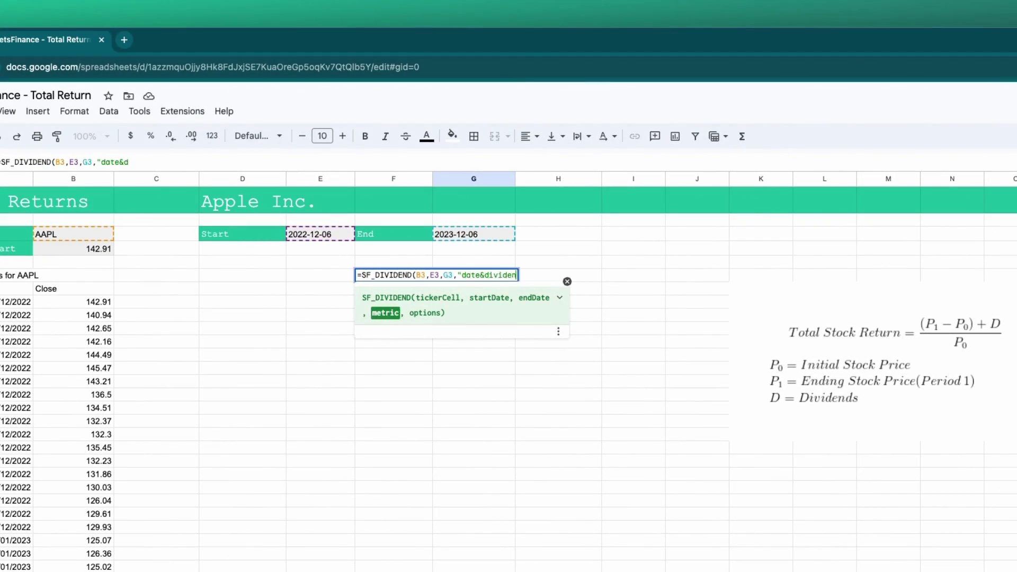
{"action": "type", "text": "d&paymentDate"}
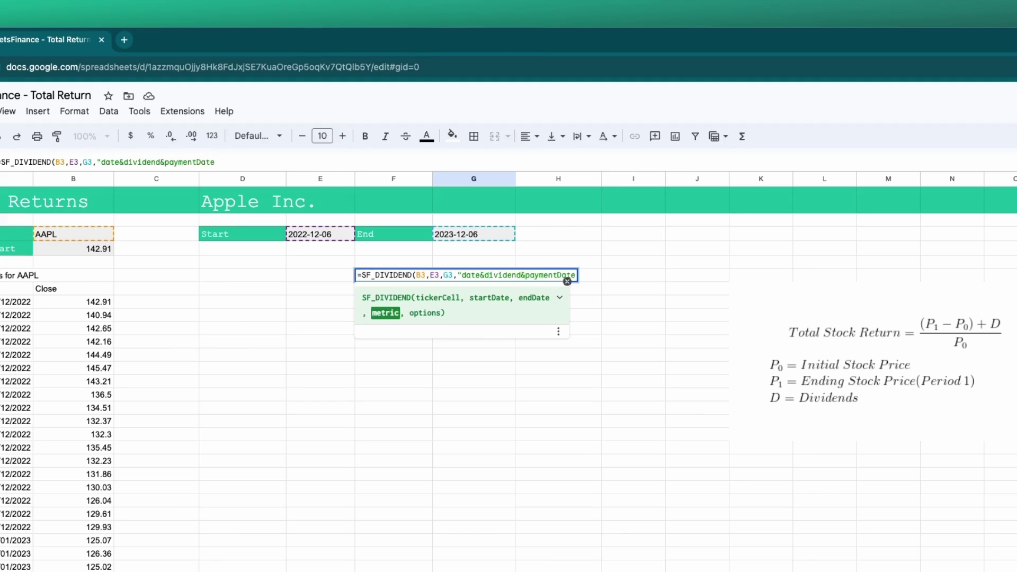
{"action": "type", "text": "\", \"-\""}
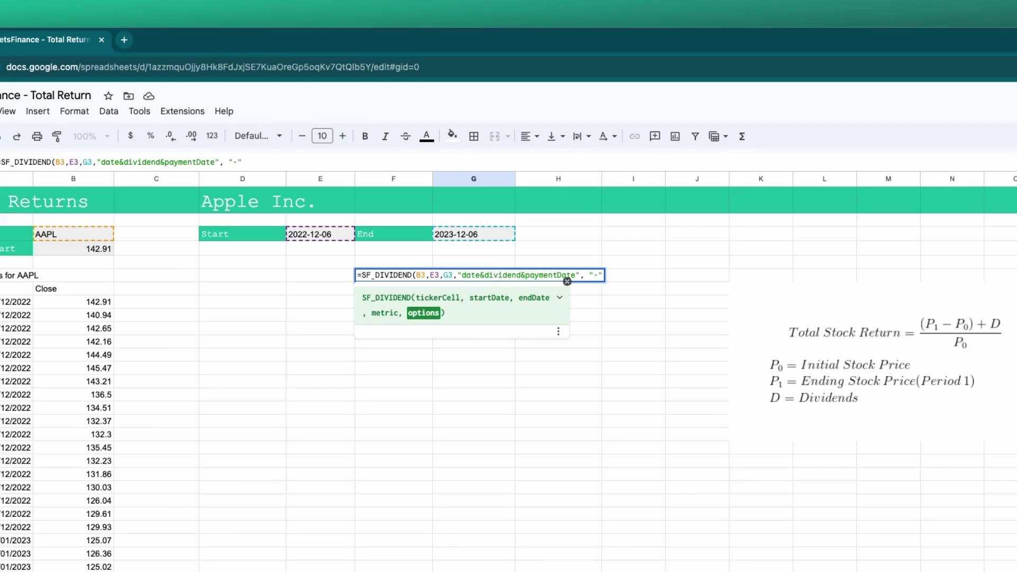
{"action": "type", "text": ")"}
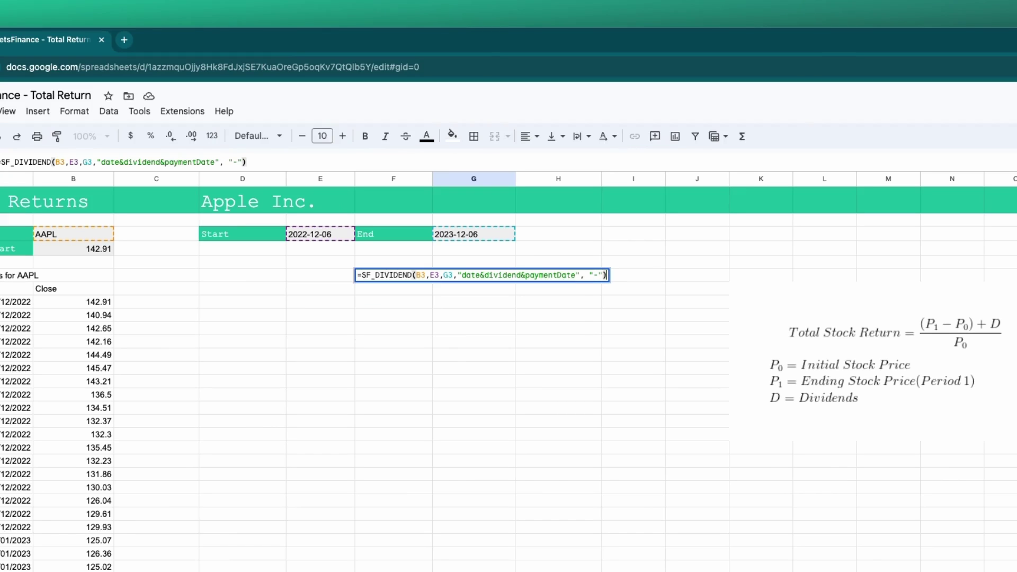
{"action": "key", "text": "Return"}
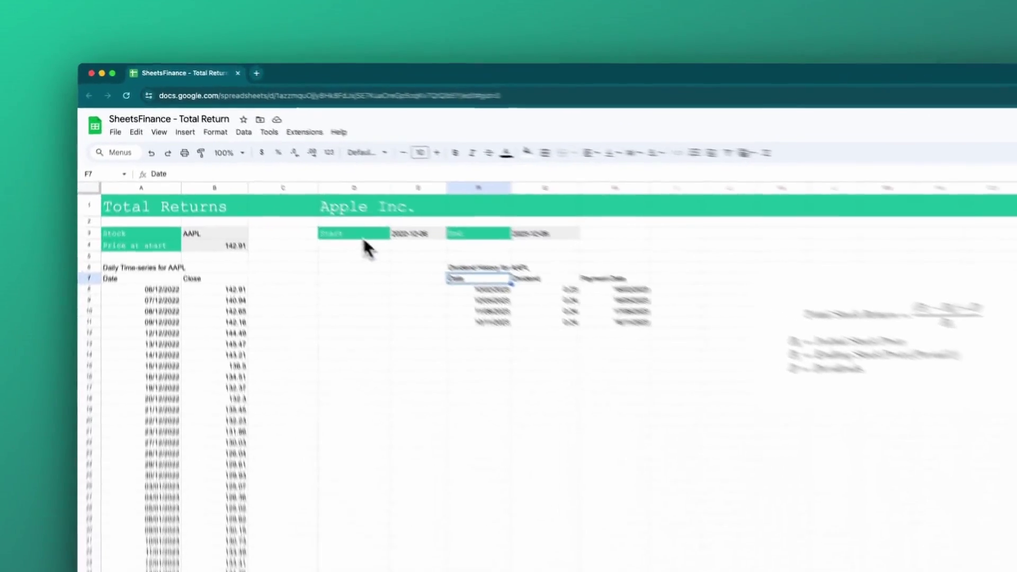
Paint the Start label's green style onto the F6:H7 and A6:C7 headers.
{"action": "left_click", "coordinate": [272, 166]}
{"action": "left_click", "coordinate": [179, 117]}
{"action": "left_click_drag", "start_coordinate": [689, 325], "coordinate": [524, 311]}
{"action": "left_click", "coordinate": [190, 171]}
{"action": "mouse_move", "coordinate": [196, 325]}
{"action": "left_mouse_down"}
{"action": "mouse_move", "coordinate": [114, 312]}
{"action": "mouse_move", "coordinate": [534, 311]}
{"action": "left_mouse_up"}
Enlarge the row 6 header titles to font size 13.
{"action": "left_click", "coordinate": [488, 163]}
{"action": "left_click", "coordinate": [487, 163]}
{"action": "left_click", "coordinate": [422, 352]}
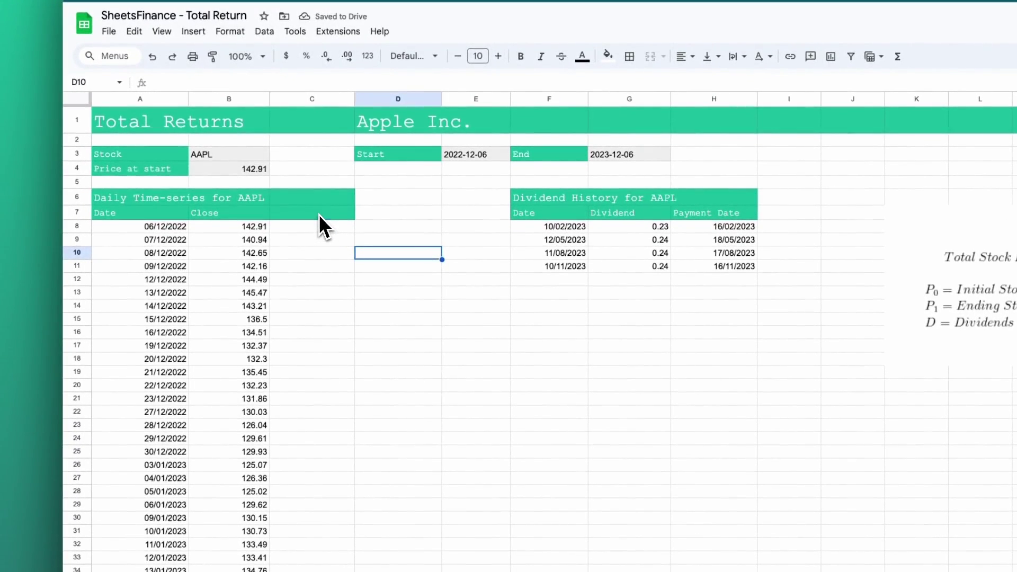
Type the headings Total Return in C7 and Capital Return in D7.
{"action": "left_click", "coordinate": [318, 215]}
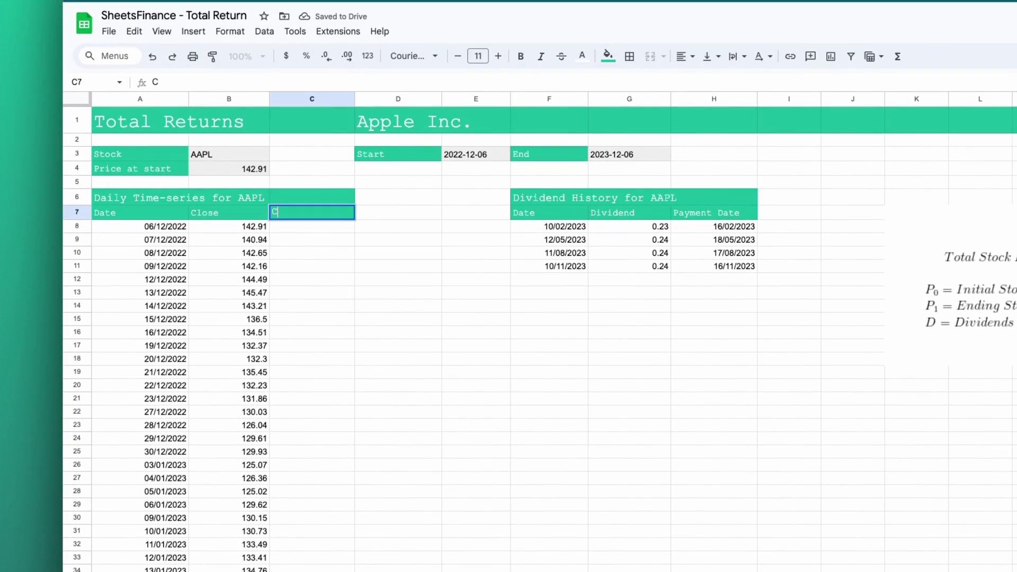
{"action": "type", "text": "Total Return"}
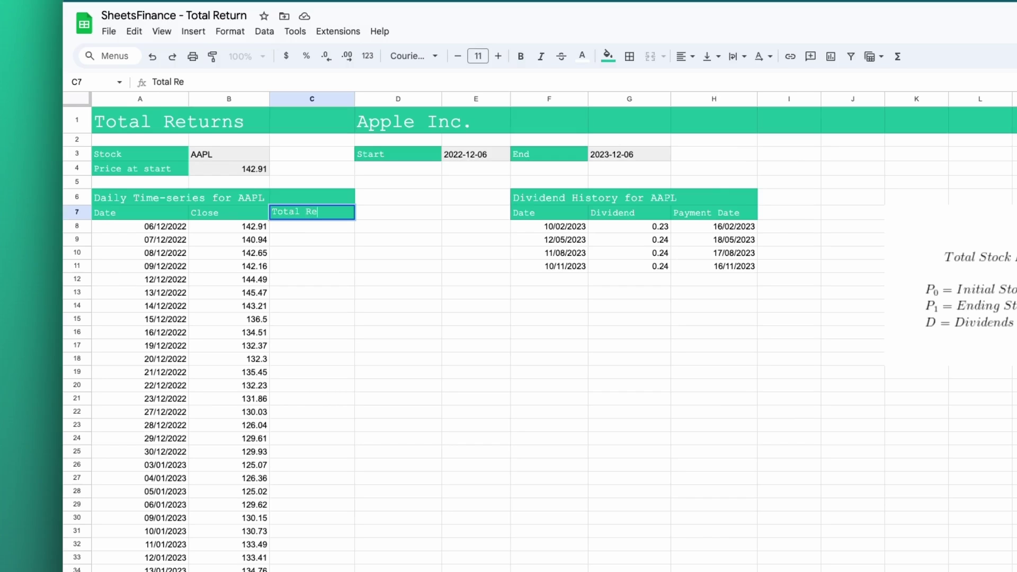
{"action": "key", "text": "Tab"}
{"action": "type", "text": "Capital Return"}
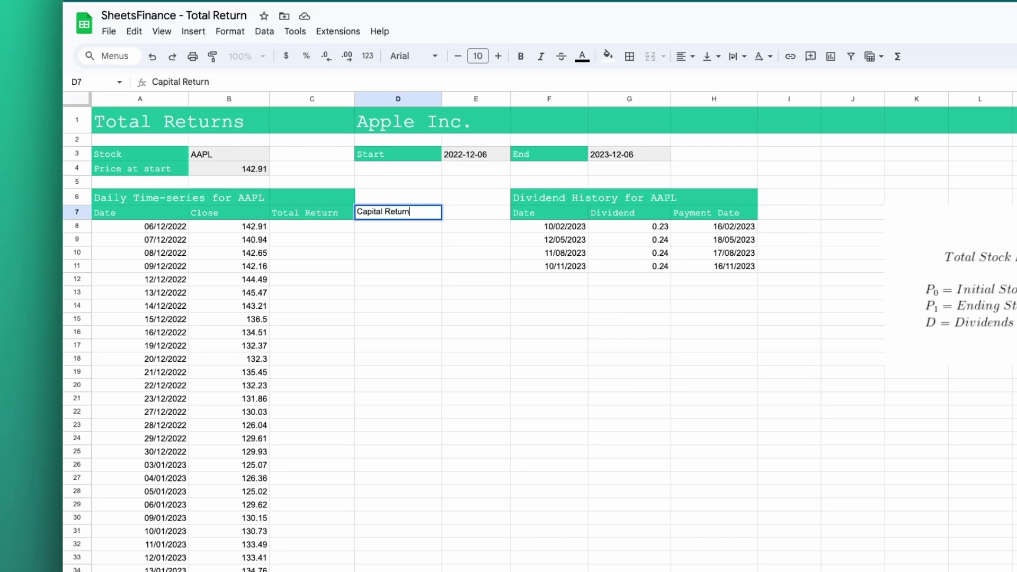
Commit Capital Return and copy its plain formatting onto the Total Return heading.
{"action": "left_click", "coordinate": [312, 226]}
{"action": "left_click", "coordinate": [391, 215]}
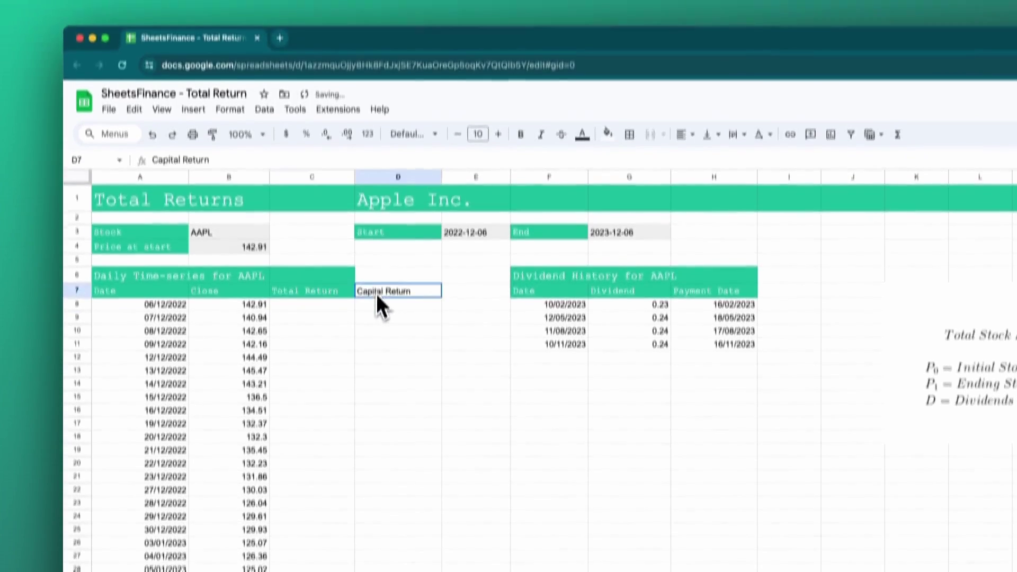
{"action": "left_click", "coordinate": [210, 179]}
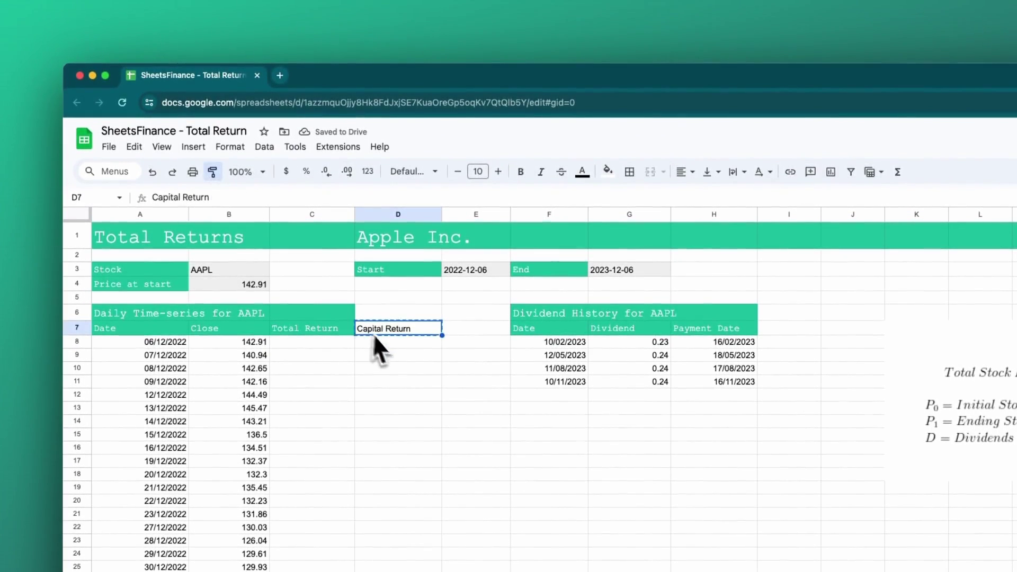
{"action": "left_click", "coordinate": [312, 329]}
Paint the Close heading's green style across C7:D7, then begin editing C8.
{"action": "left_click", "coordinate": [243, 327]}
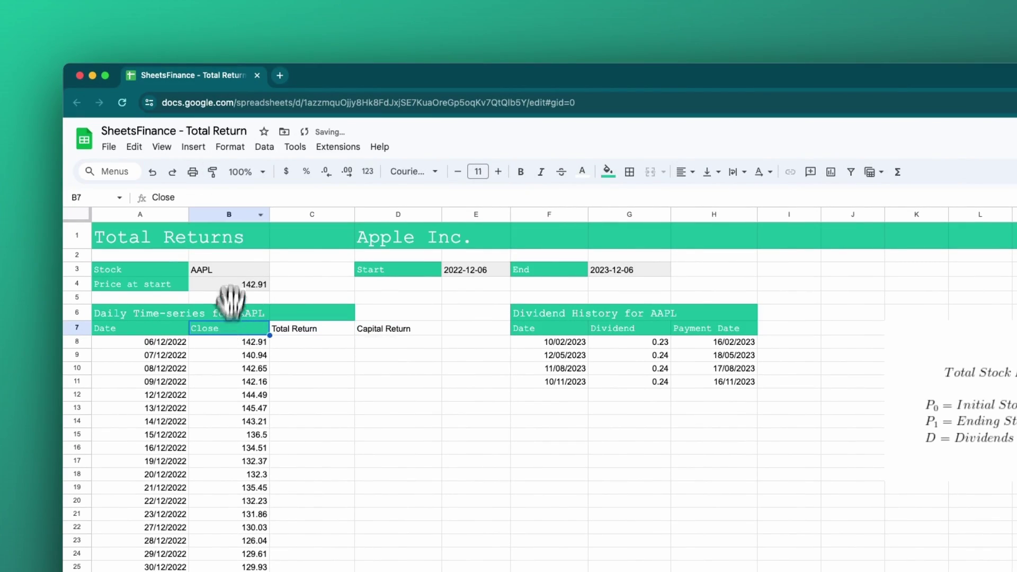
{"action": "left_click", "coordinate": [213, 171]}
{"action": "left_click_drag", "start_coordinate": [320, 328], "coordinate": [387, 332]}
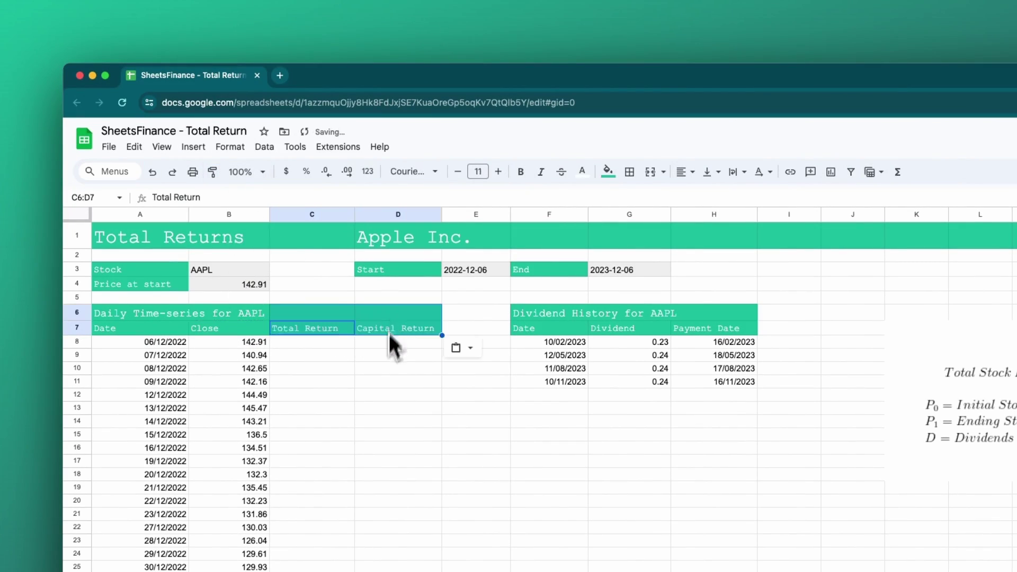
{"action": "left_click", "coordinate": [397, 382]}
{"action": "left_click", "coordinate": [304, 343]}
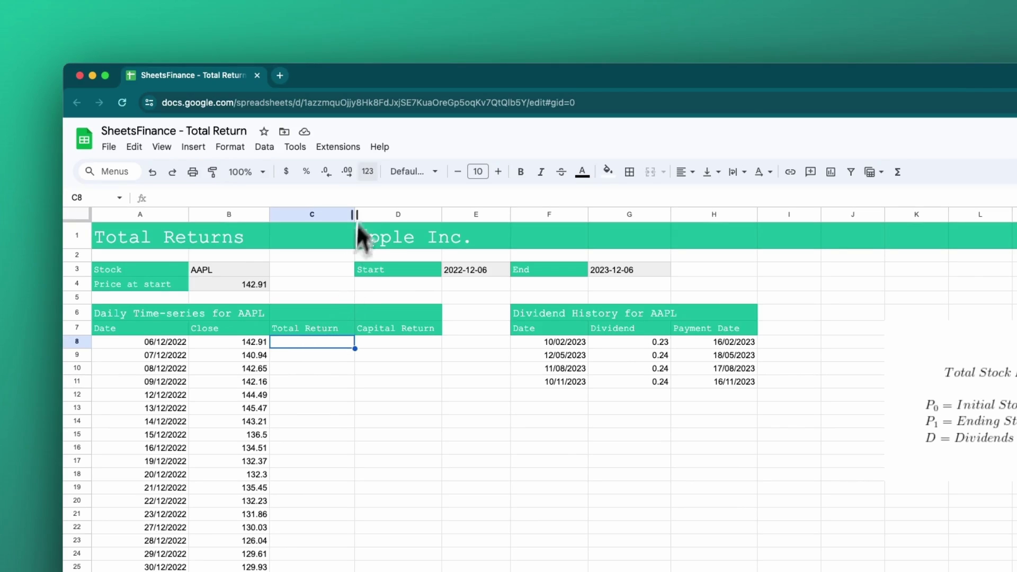
{"action": "key", "text": "Return"}
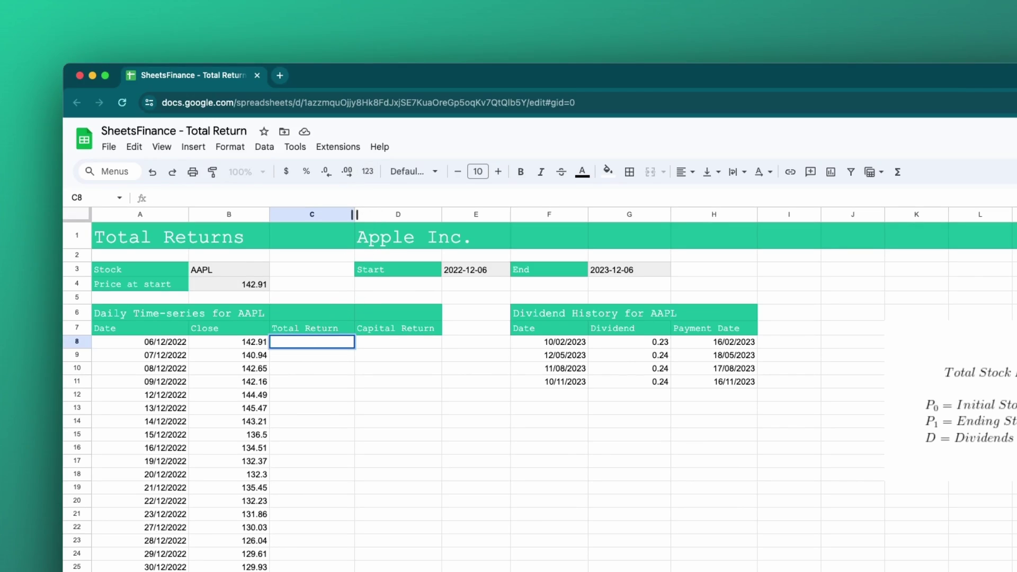
Start C8's Total Return formula with =((.
{"action": "type", "text": "=(("}
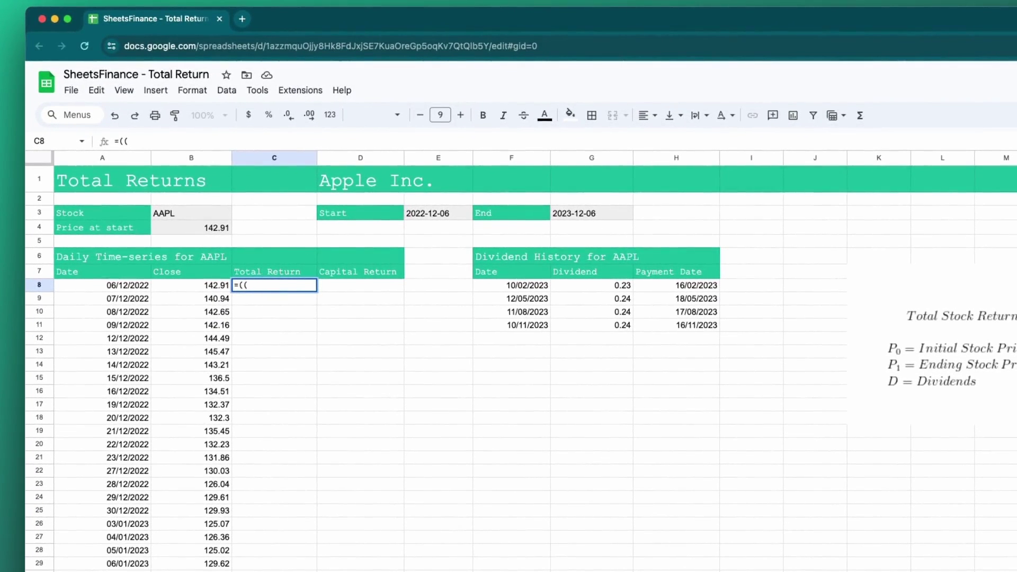
Add SUMIF($H$8:$H$11,"<"&A8,$G$8:$G$11) to total dividends paid before A8's date.
{"action": "type", "text": "SUMIF("}
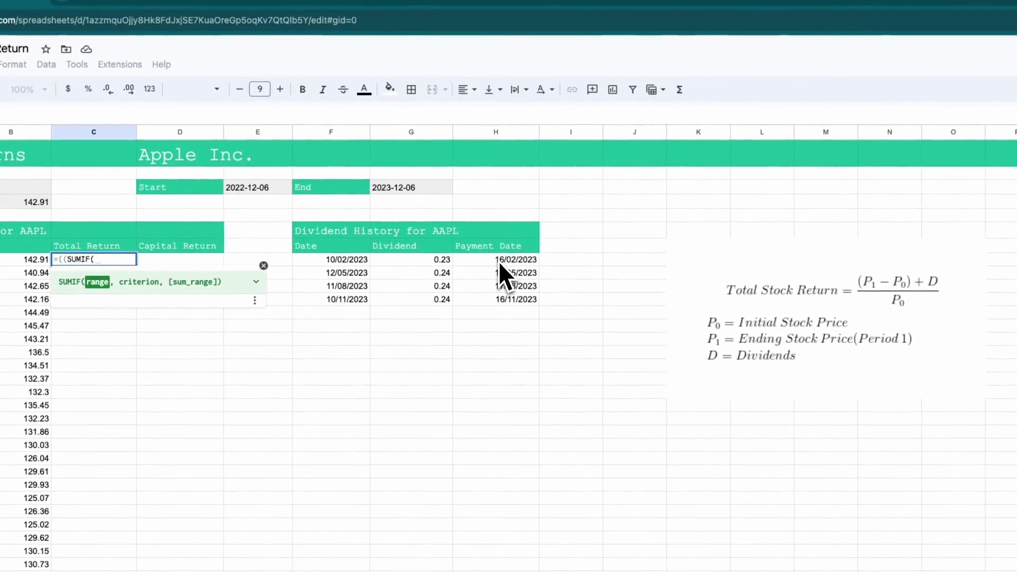
{"action": "left_click_drag", "start_coordinate": [497, 260], "coordinate": [508, 300]}
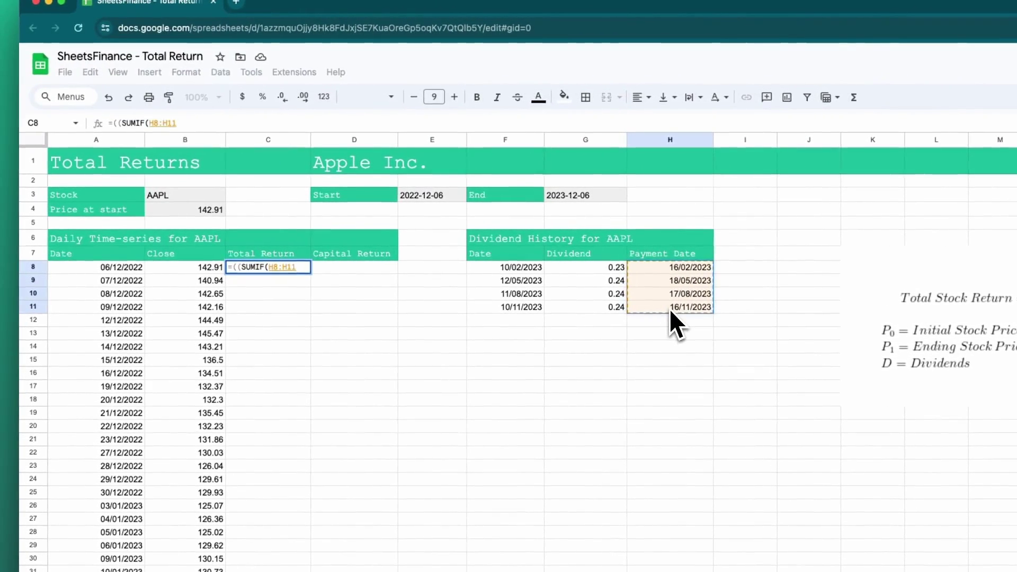
{"action": "key", "text": "F4"}
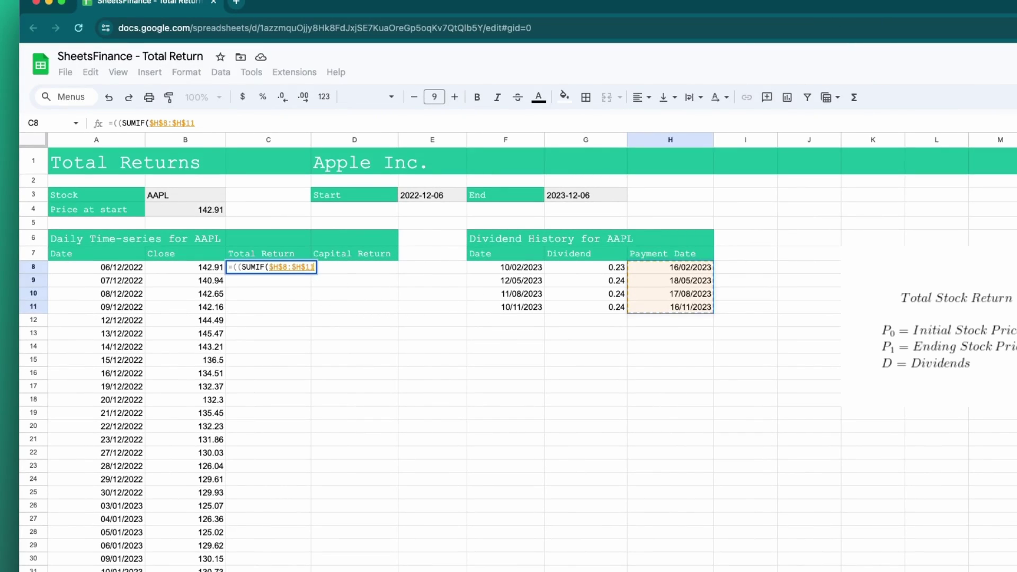
{"action": "type", "text": ","}
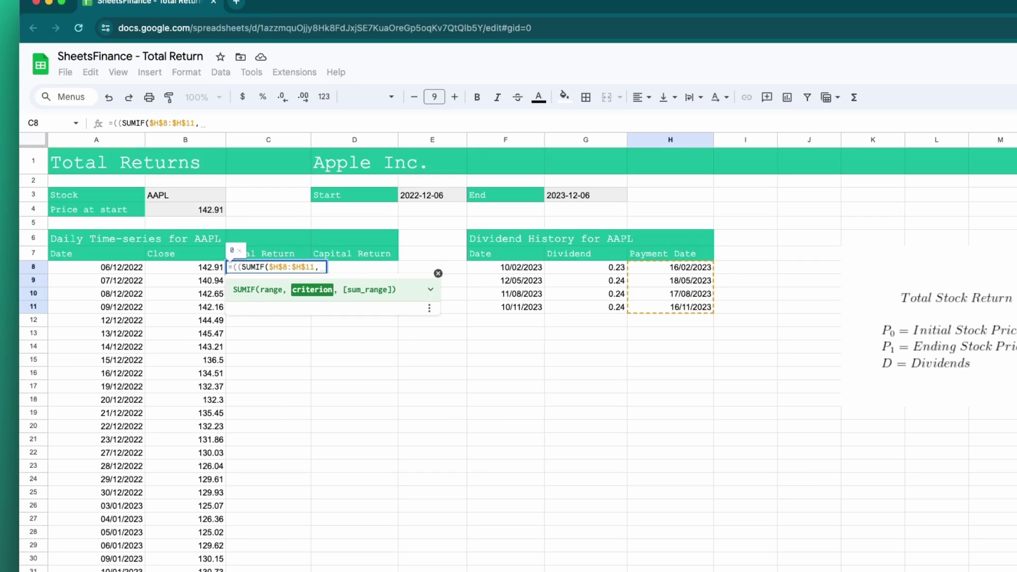
{"action": "type", "text": "\"<"}
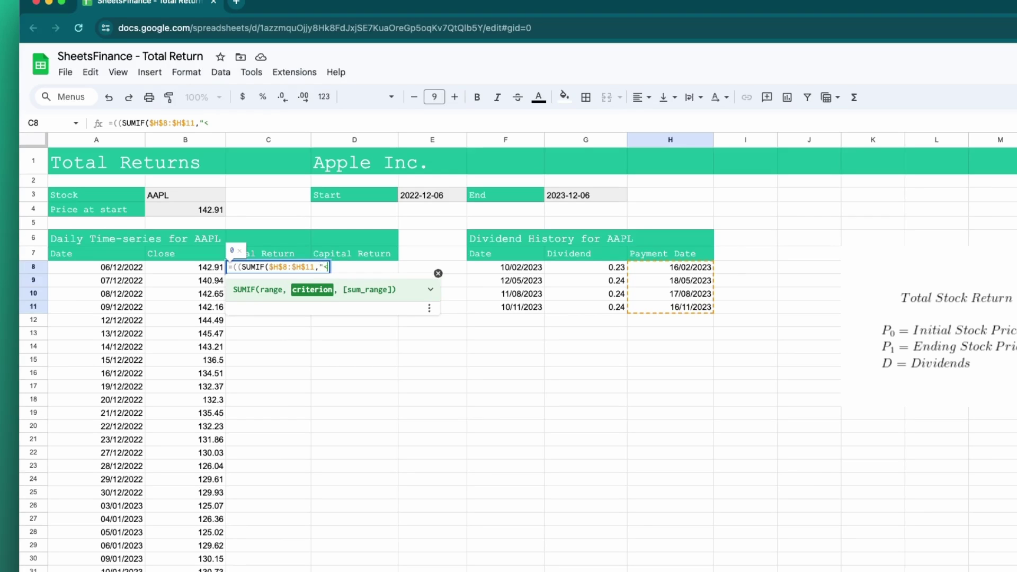
{"action": "type", "text": "\"&"}
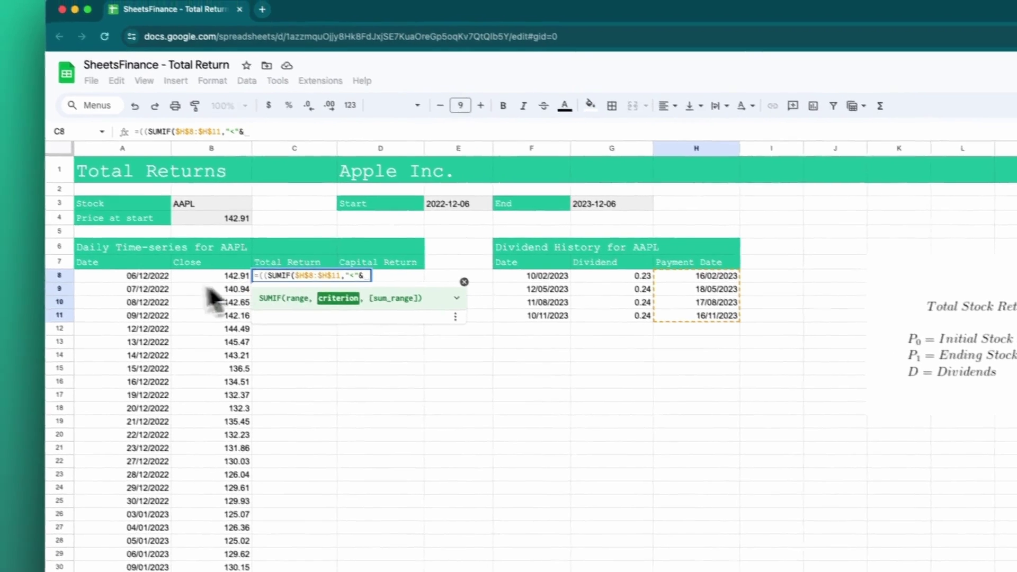
{"action": "left_click", "coordinate": [145, 276]}
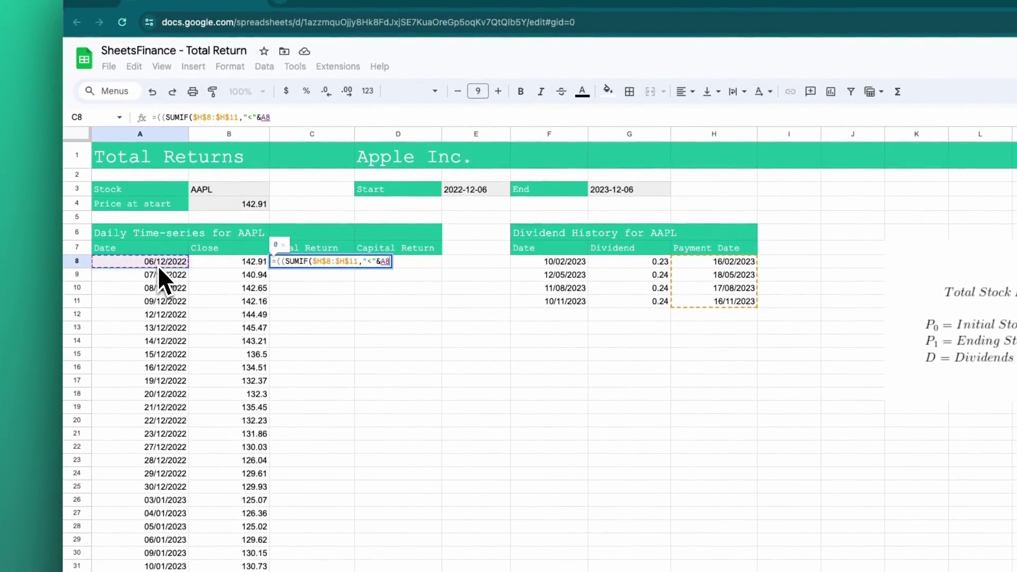
{"action": "type", "text": ","}
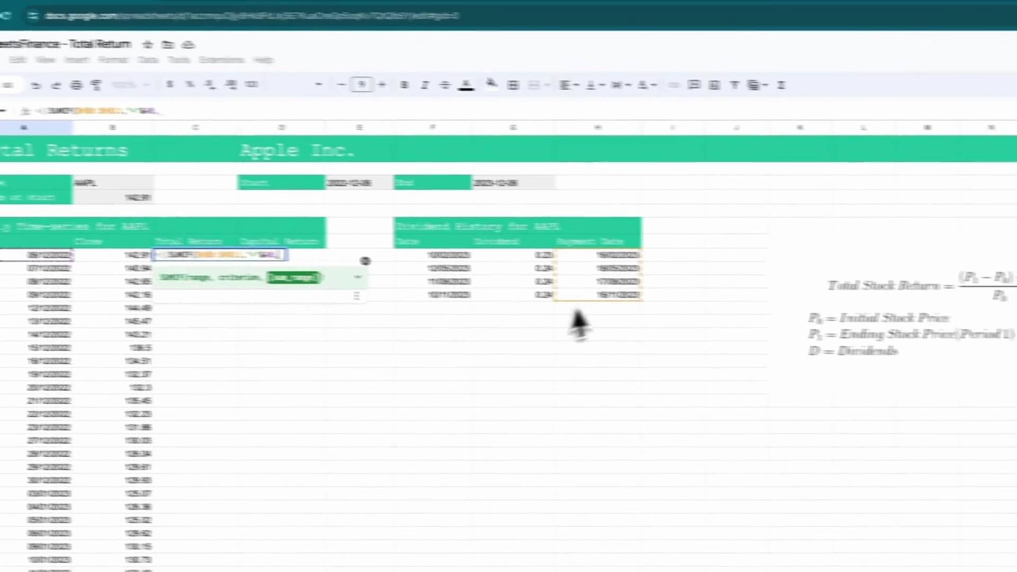
{"action": "left_click_drag", "start_coordinate": [516, 256], "coordinate": [515, 297]}
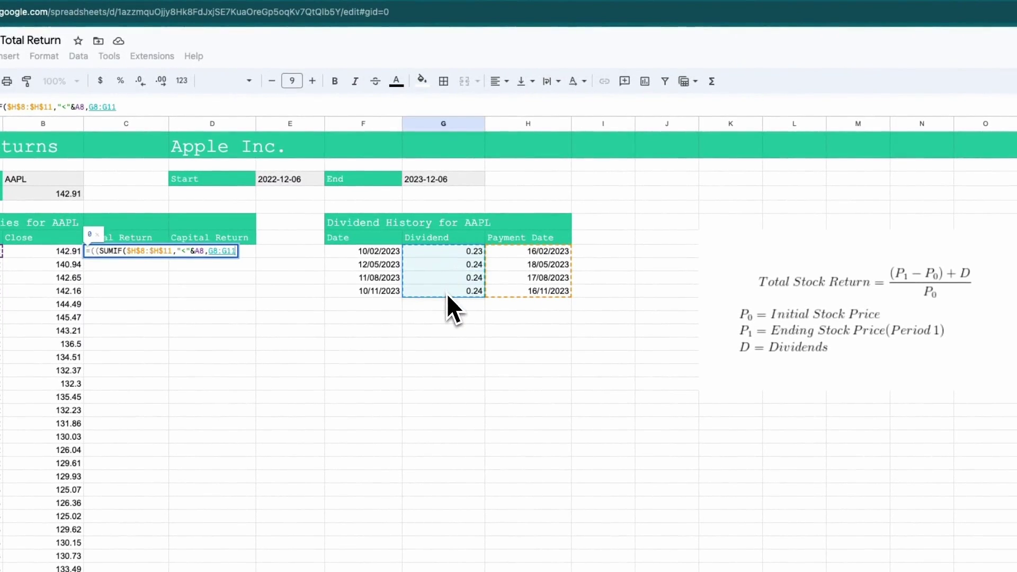
{"action": "key", "text": "F4"}
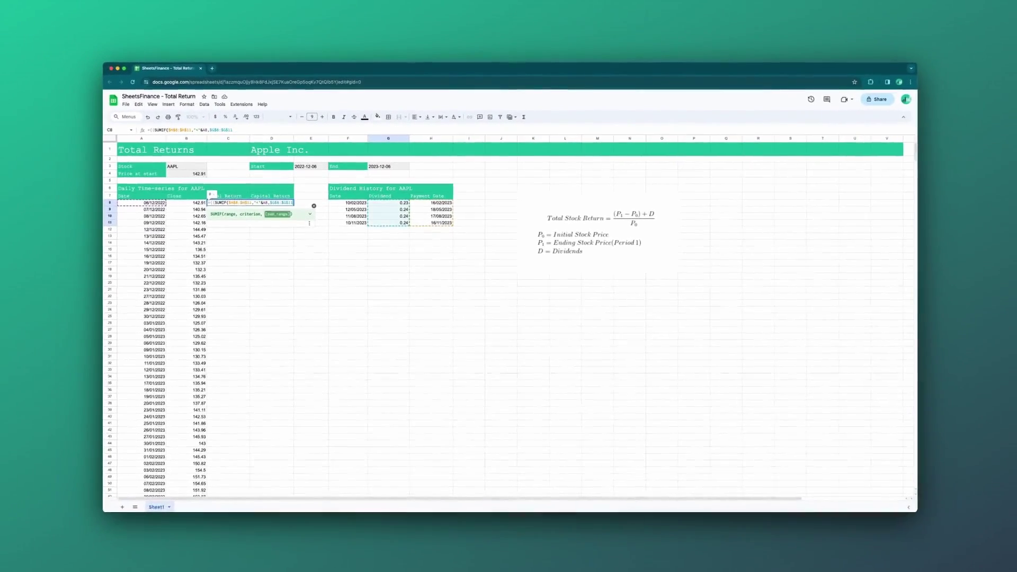
Complete C8 as ((SUMIF(...)+B8)/$B$4)-1 and commit it.
{"action": "type", "text": ")"}
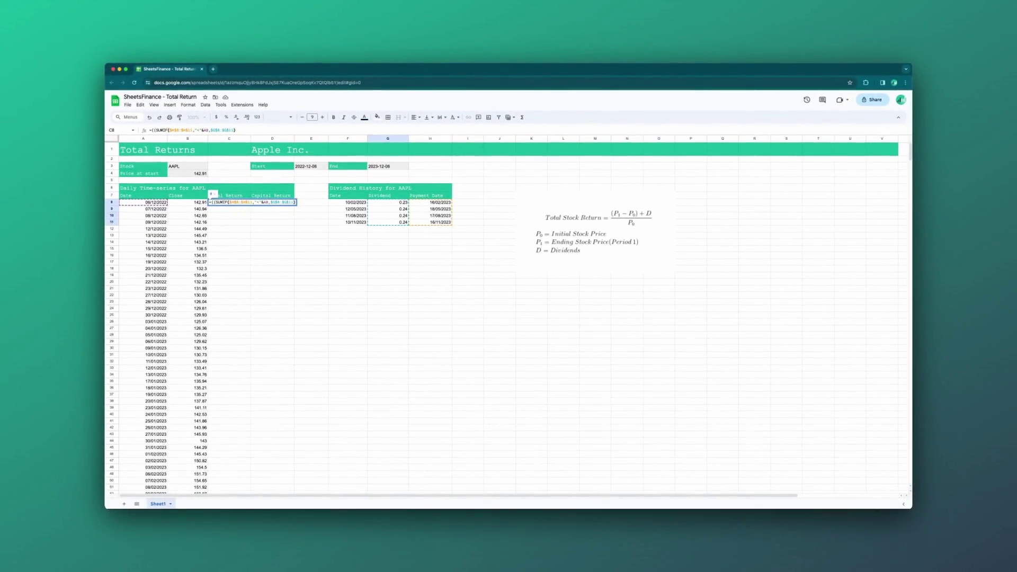
{"action": "type", "text": "+"}
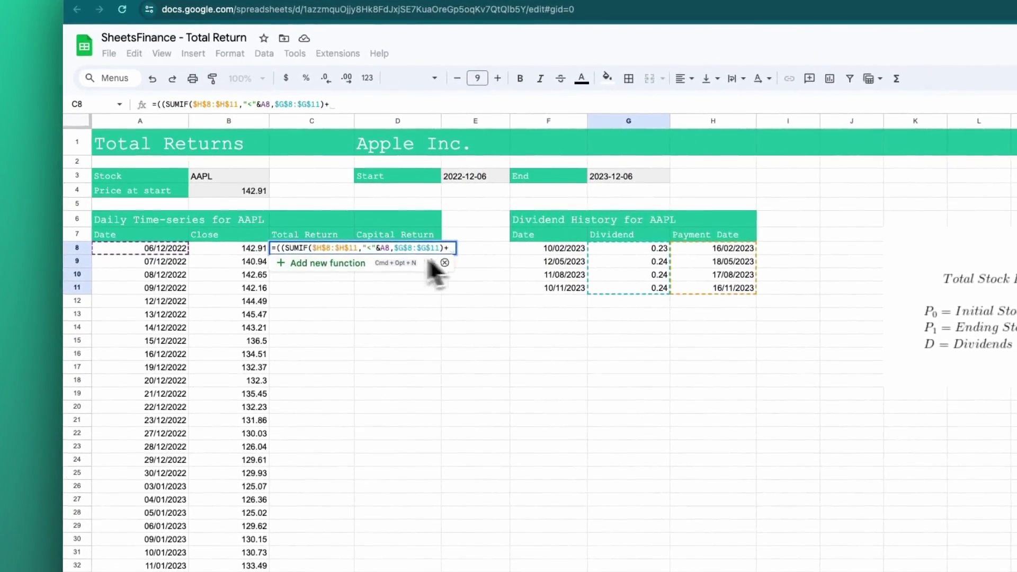
{"action": "left_click", "coordinate": [229, 249]}
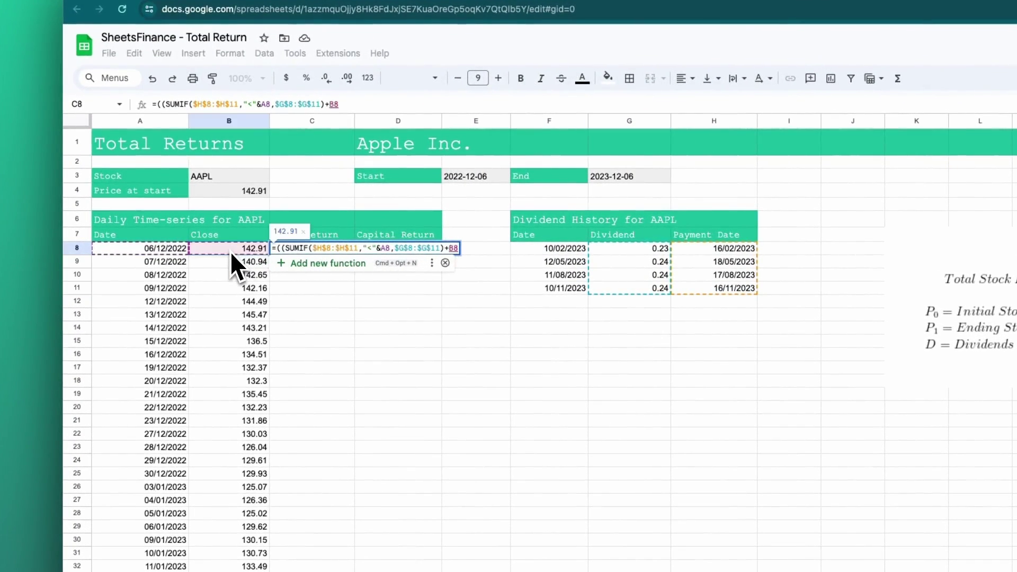
{"action": "type", "text": ")"}
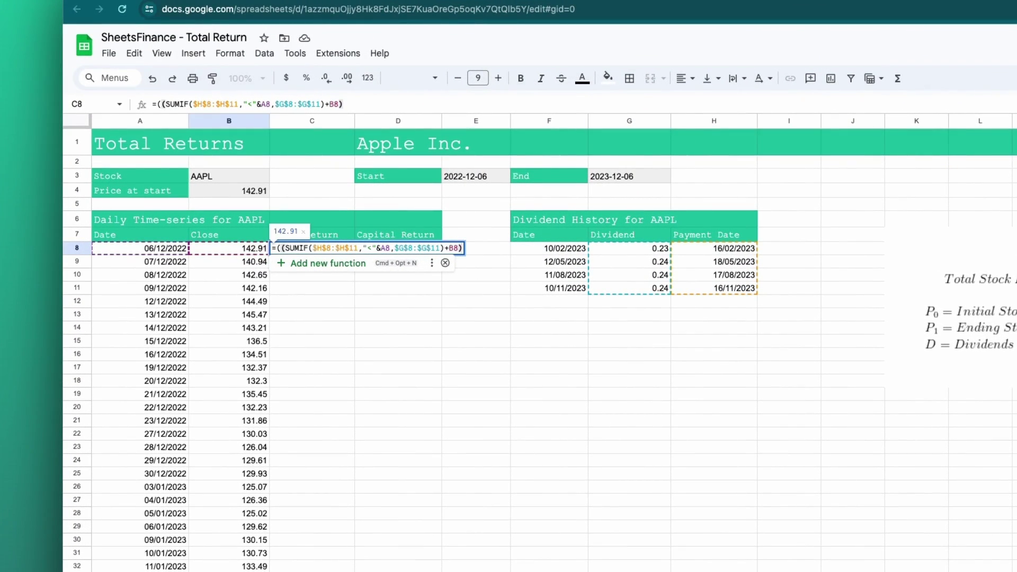
{"action": "type", "text": "/"}
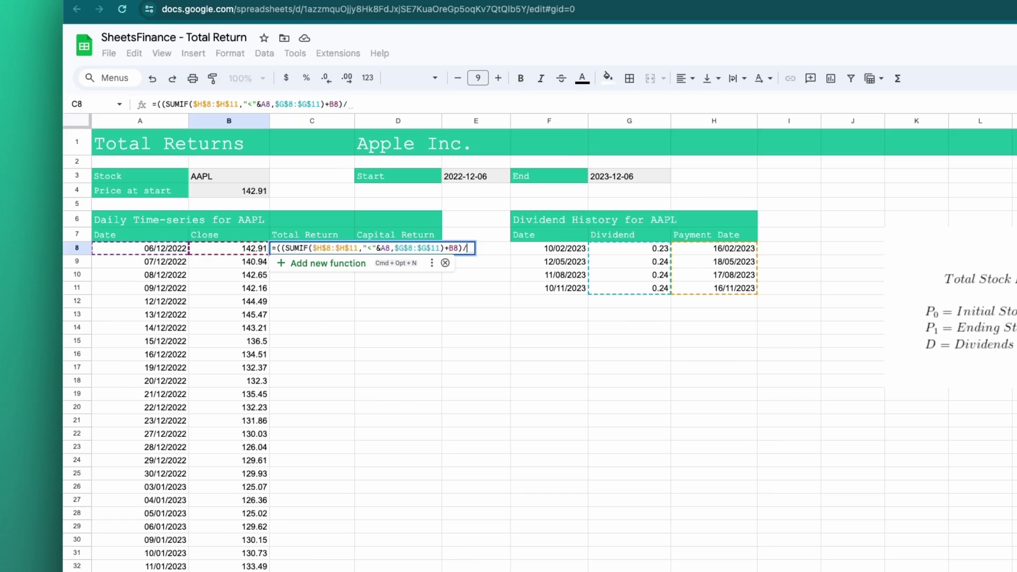
{"action": "left_click", "coordinate": [241, 195]}
{"action": "key", "text": "F4"}
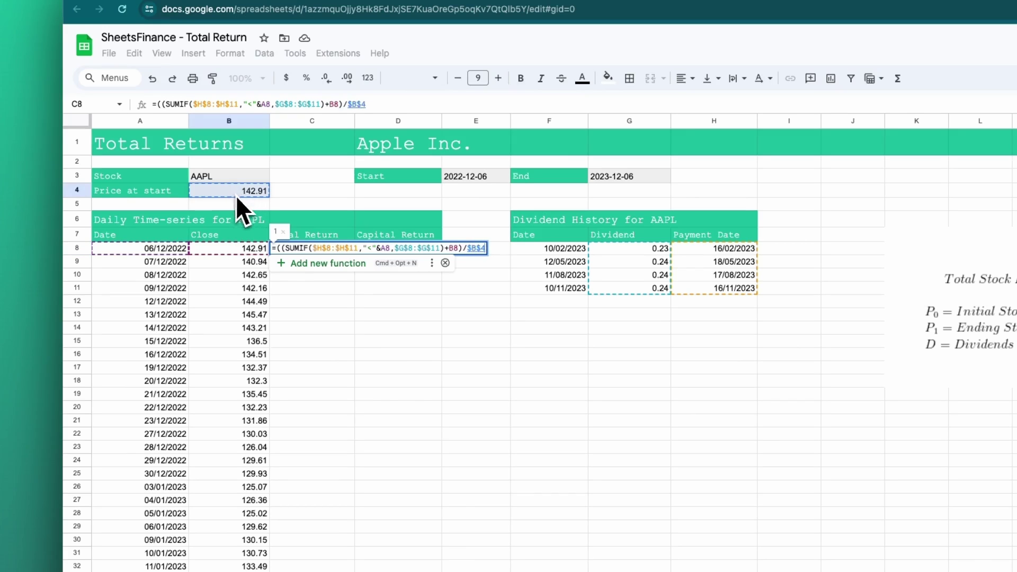
{"action": "type", "text": ")-1"}
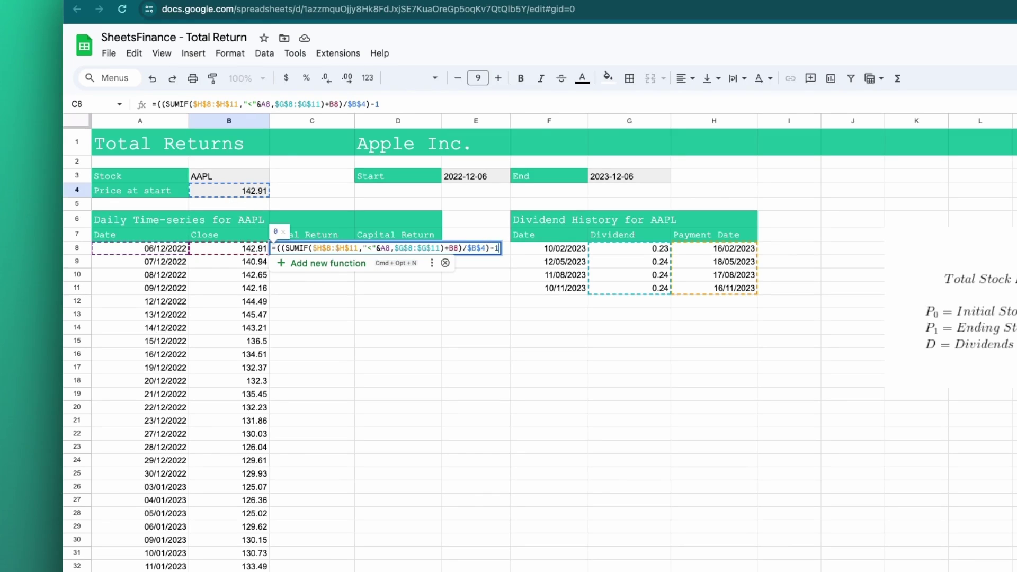
{"action": "key", "text": "Return"}
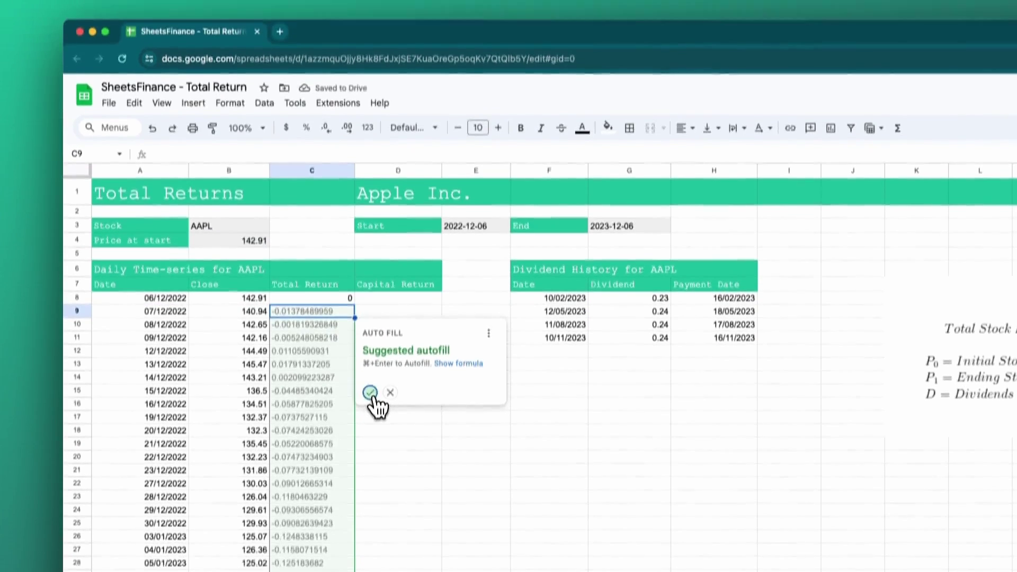
Autofill the Total Return formula down column C and select C8:C259.
{"action": "left_click", "coordinate": [369, 343]}
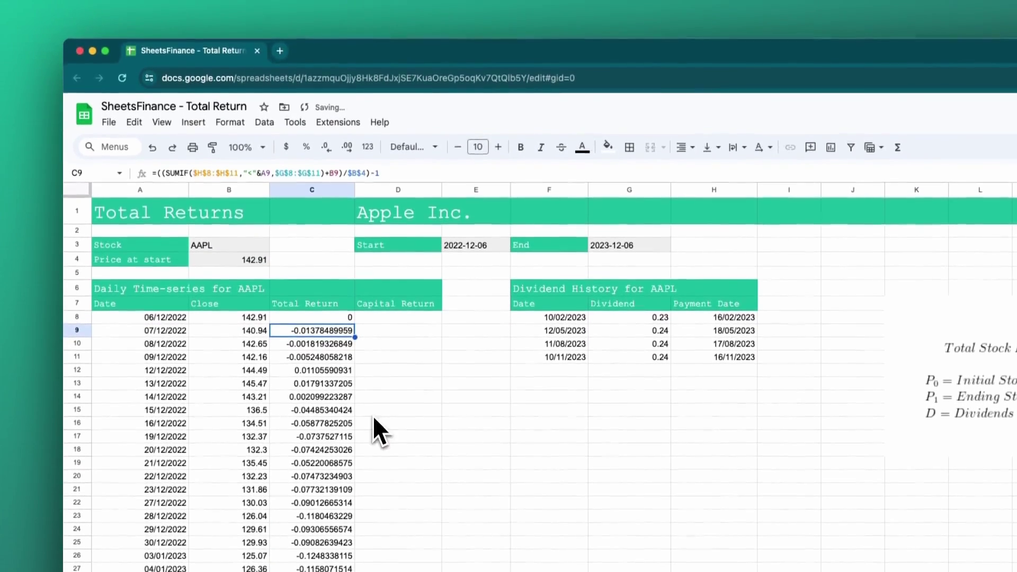
{"action": "left_click", "coordinate": [333, 320]}
{"action": "scroll", "coordinate": [325, 377], "scroll_direction": "down", "scroll_amount": 15}
{"action": "scroll", "coordinate": [328, 391], "scroll_direction": "down", "scroll_amount": 20}
{"action": "scroll", "coordinate": [329, 389], "scroll_direction": "up", "scroll_amount": 5}
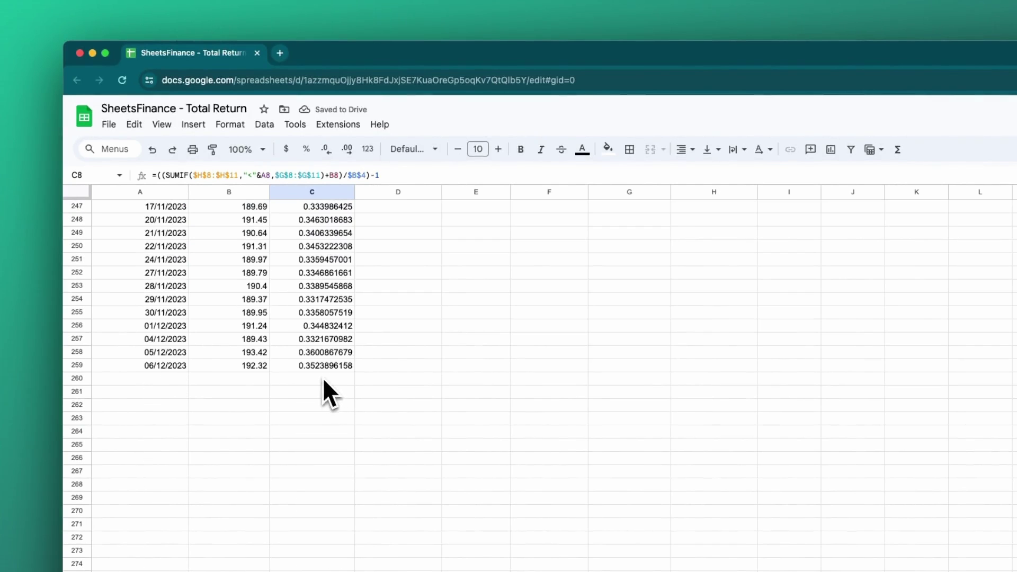
{"action": "left_click", "coordinate": [344, 365], "text": "shift"}
{"action": "scroll", "coordinate": [345, 364], "scroll_direction": "up", "scroll_amount": 20}
Format the Total Return values in C8:C259 as percentages and check the formulas in C8 and C9.
{"action": "scroll", "coordinate": [398, 365], "scroll_direction": "up", "scroll_amount": 20}
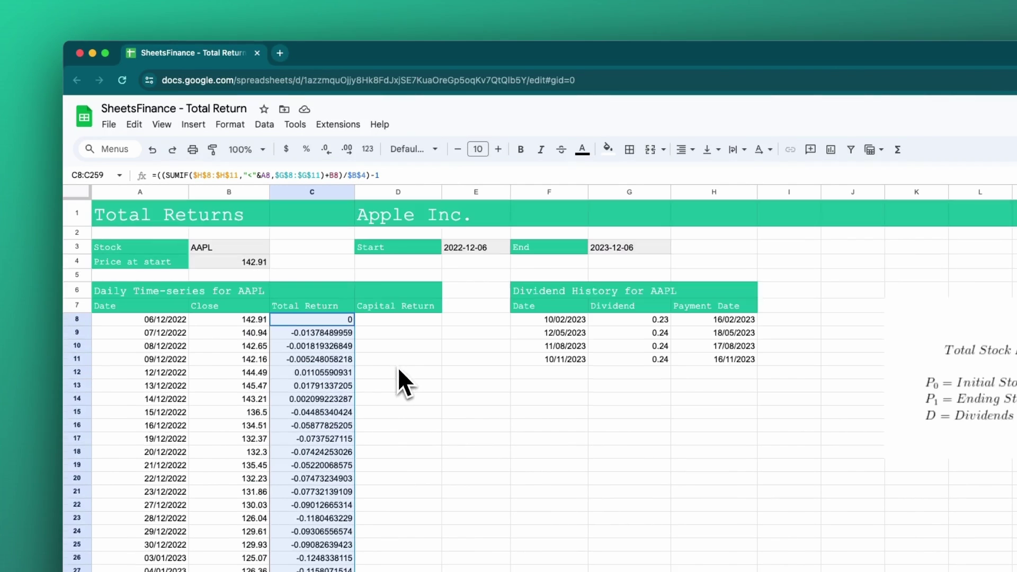
{"action": "left_click", "coordinate": [306, 149]}
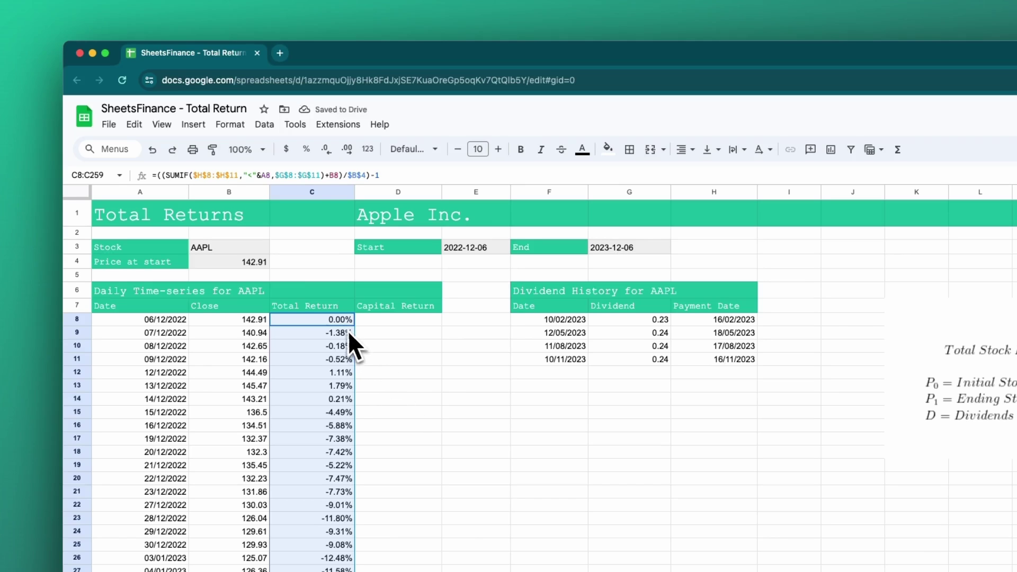
{"action": "left_click", "coordinate": [334, 324]}
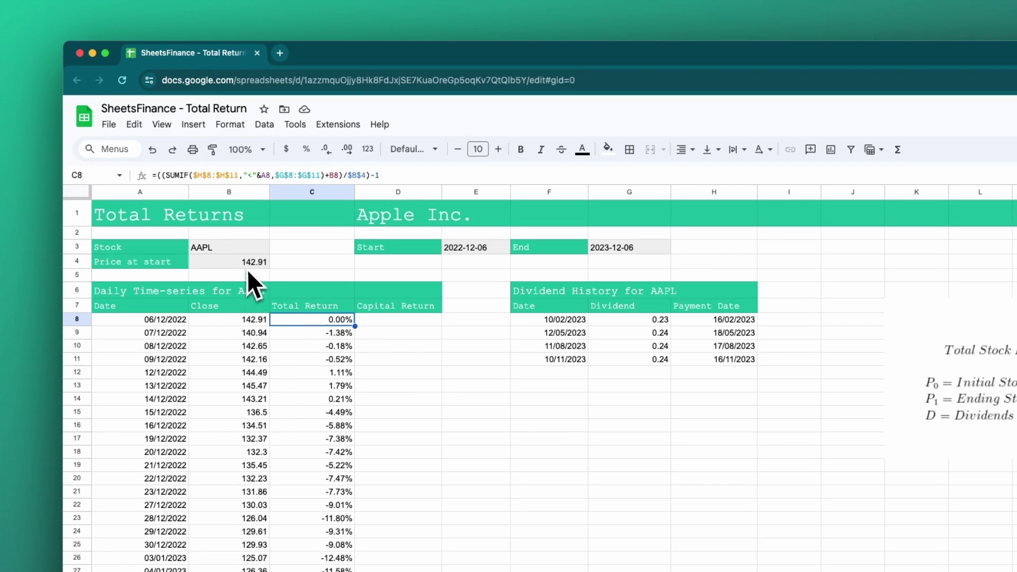
{"action": "left_click", "coordinate": [314, 334]}
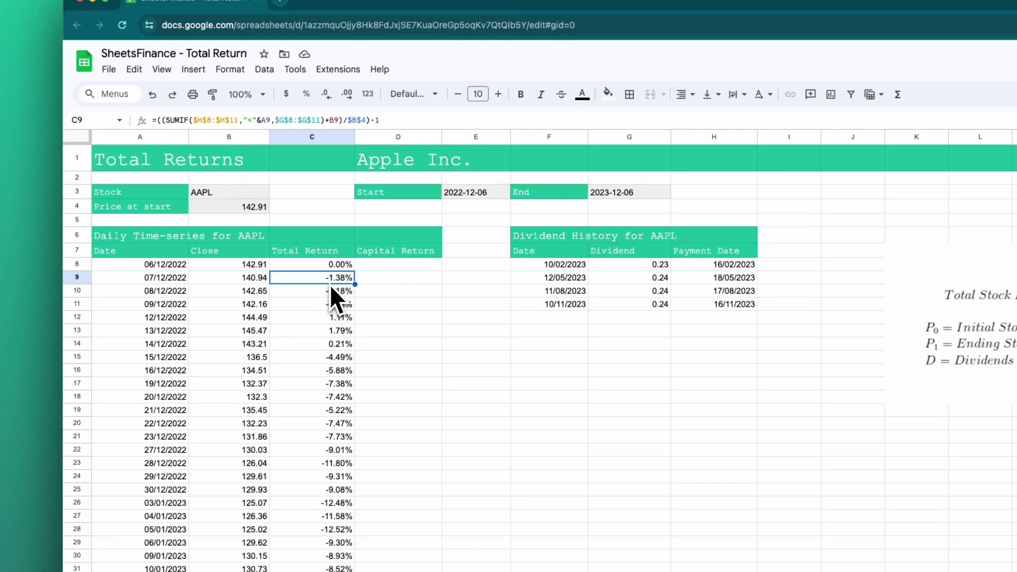
{"action": "key", "text": "Up"}
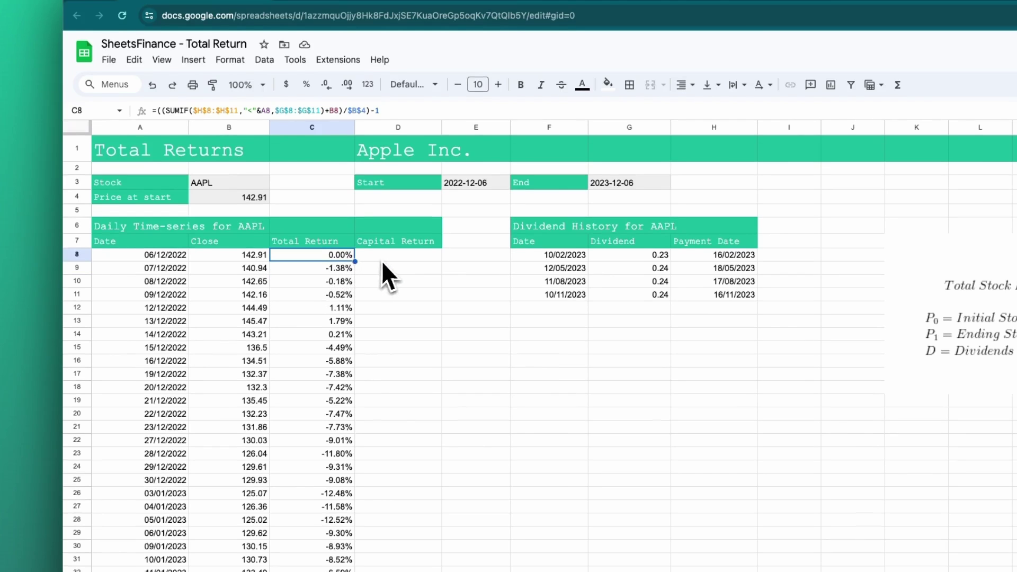
{"action": "left_click", "coordinate": [398, 257]}
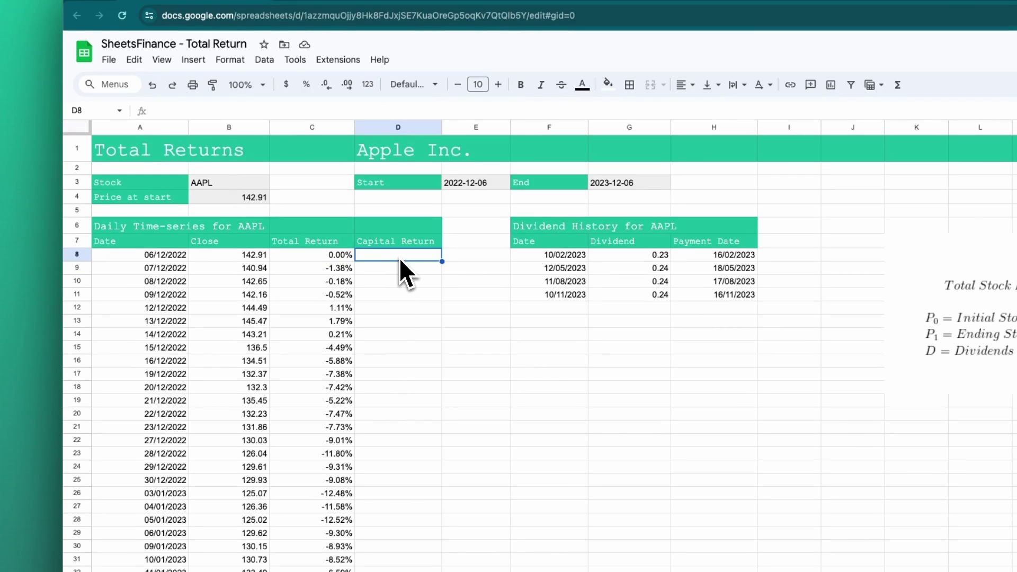
Enter =(B8/$B$4)-1 in D8 and accept the autofill suggestion for column D.
{"action": "type", "text": "="}
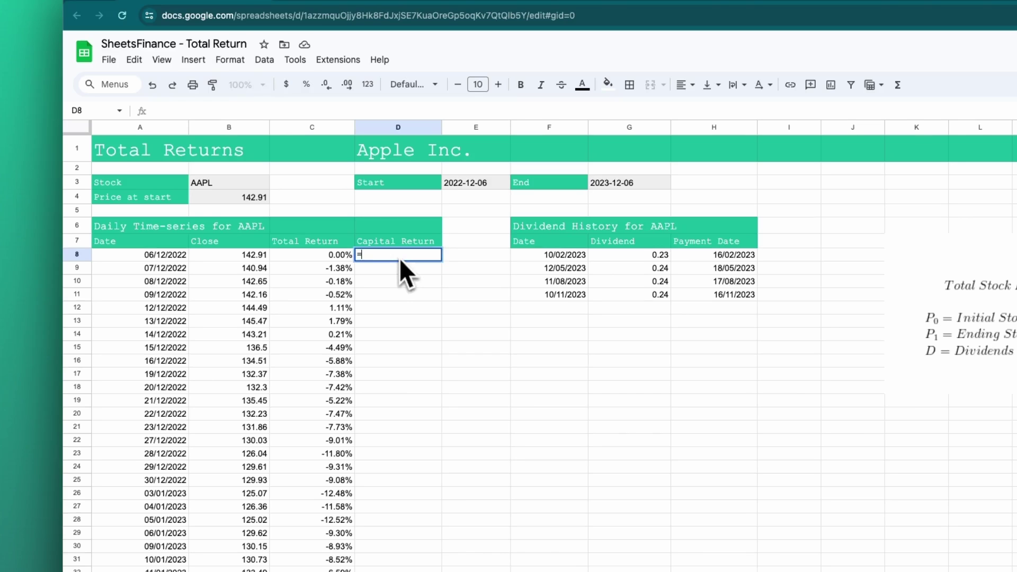
{"action": "type", "text": "("}
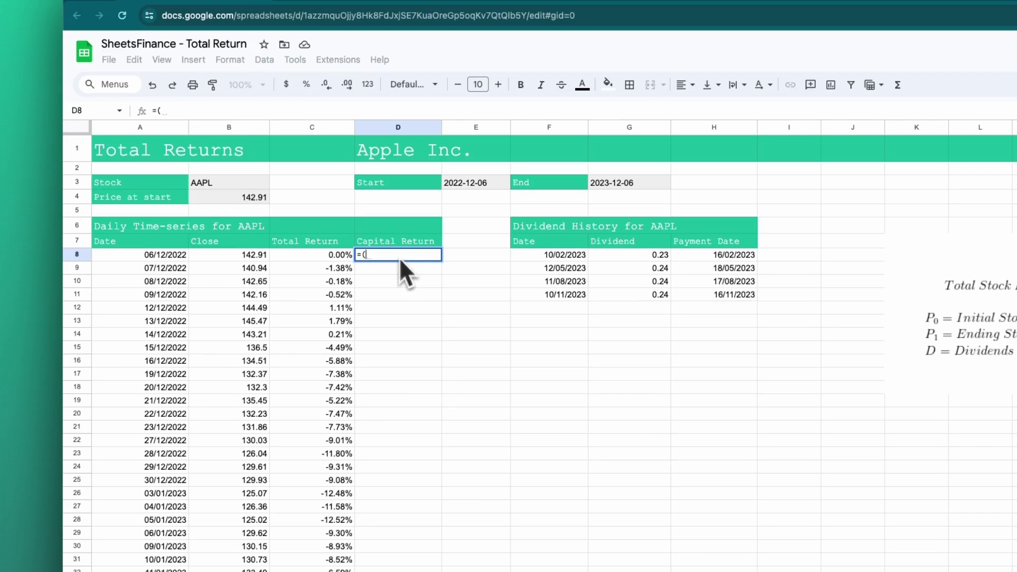
{"action": "left_click", "coordinate": [250, 257]}
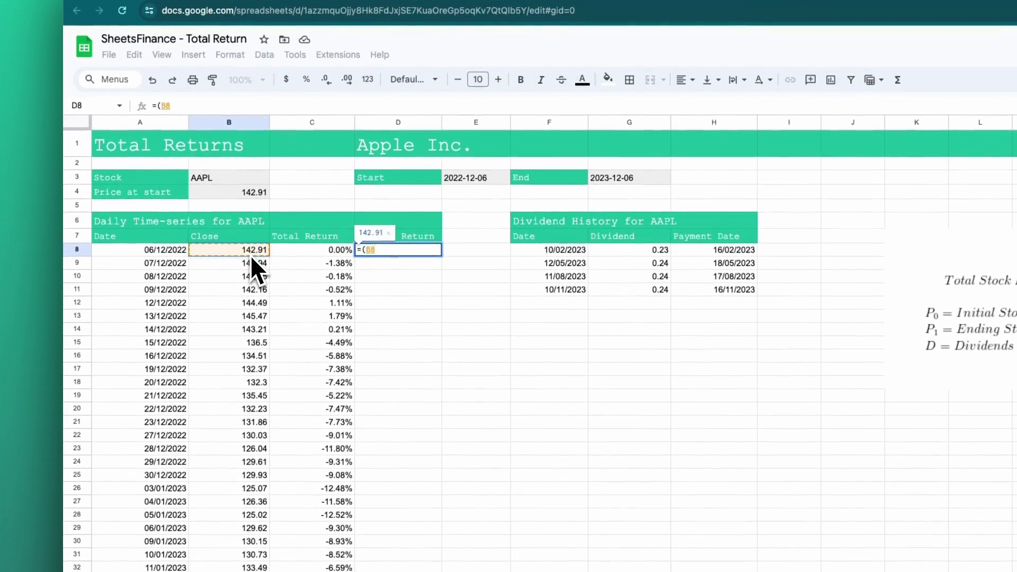
{"action": "type", "text": "/"}
{"action": "left_click", "coordinate": [220, 195]}
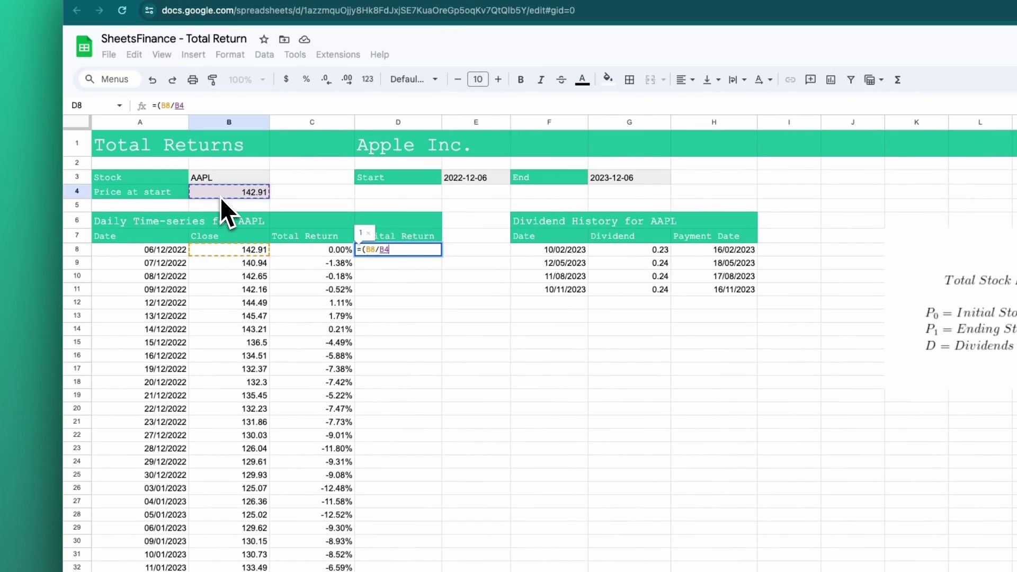
{"action": "key", "text": "F4"}
{"action": "type", "text": ")-1"}
{"action": "key", "text": "Return"}
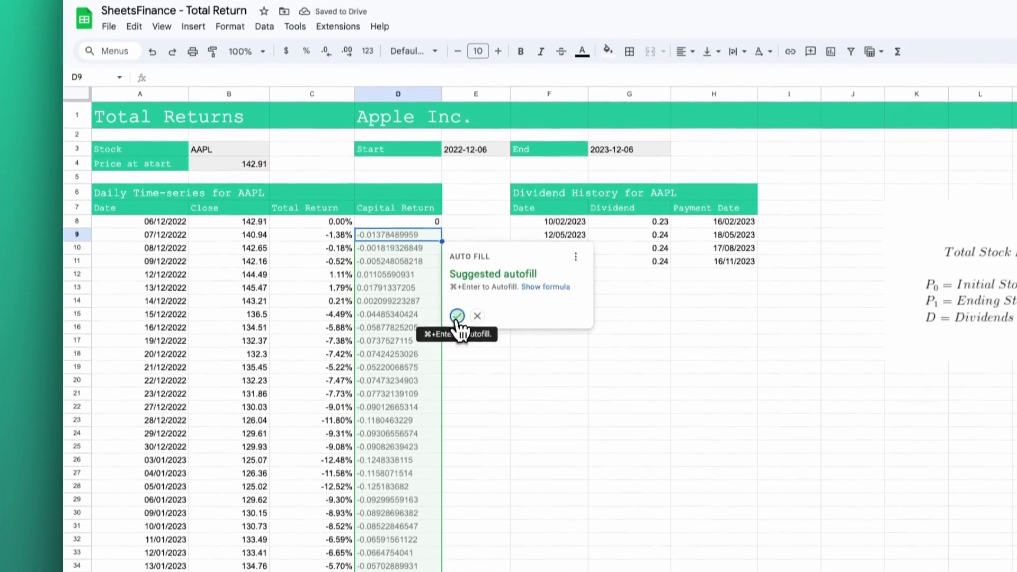
{"action": "left_click", "coordinate": [457, 316]}
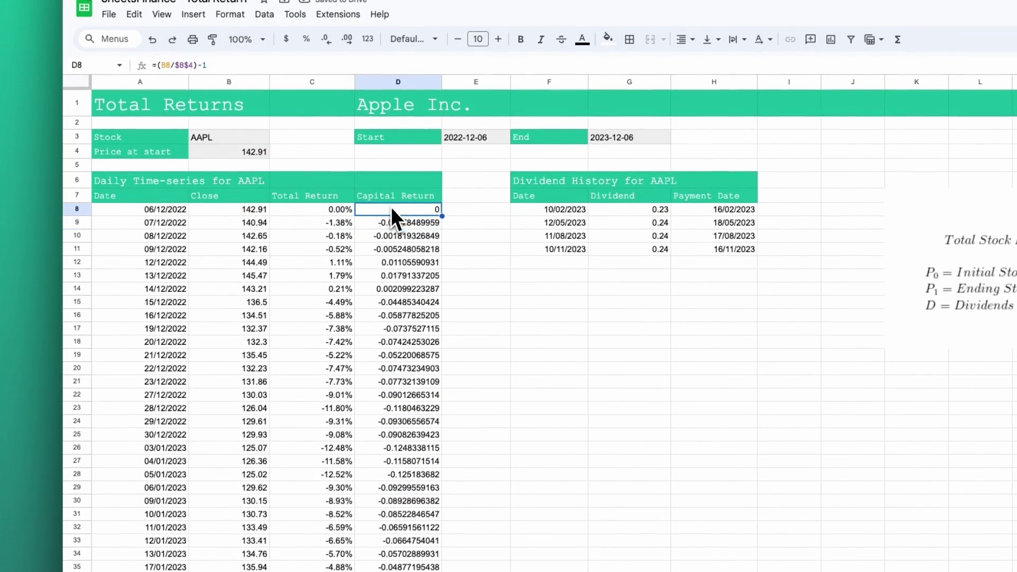
Format the Capital Return values in D8:D259 as percentages.
{"action": "scroll", "coordinate": [425, 431], "scroll_direction": "down", "scroll_amount": 10}
{"action": "scroll", "coordinate": [424, 430], "scroll_direction": "down", "scroll_amount": 20}
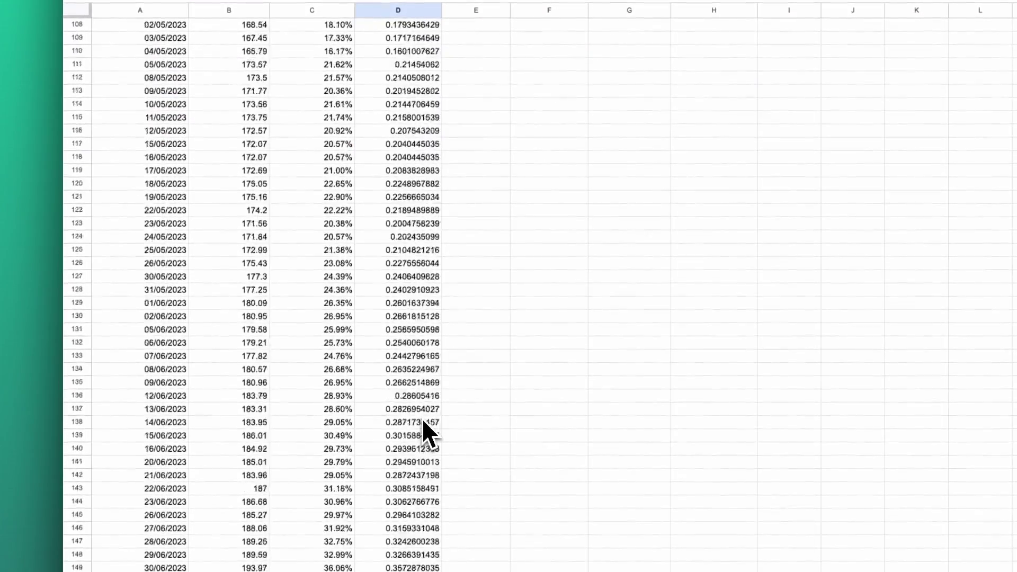
{"action": "left_click", "coordinate": [423, 318], "text": "shift"}
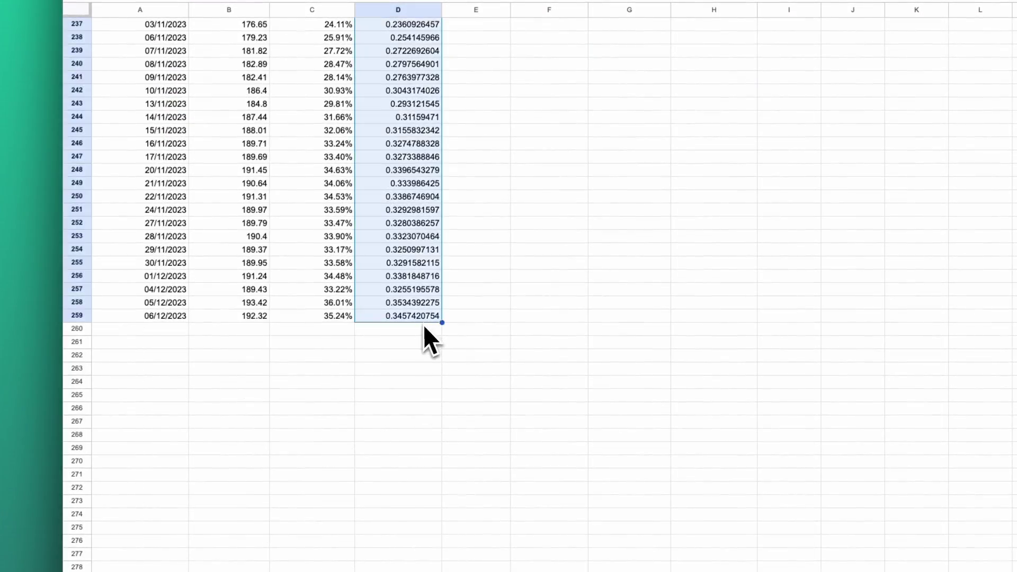
{"action": "scroll", "coordinate": [423, 320], "scroll_direction": "up", "scroll_amount": 20}
{"action": "scroll", "coordinate": [426, 308], "scroll_direction": "up", "scroll_amount": 20}
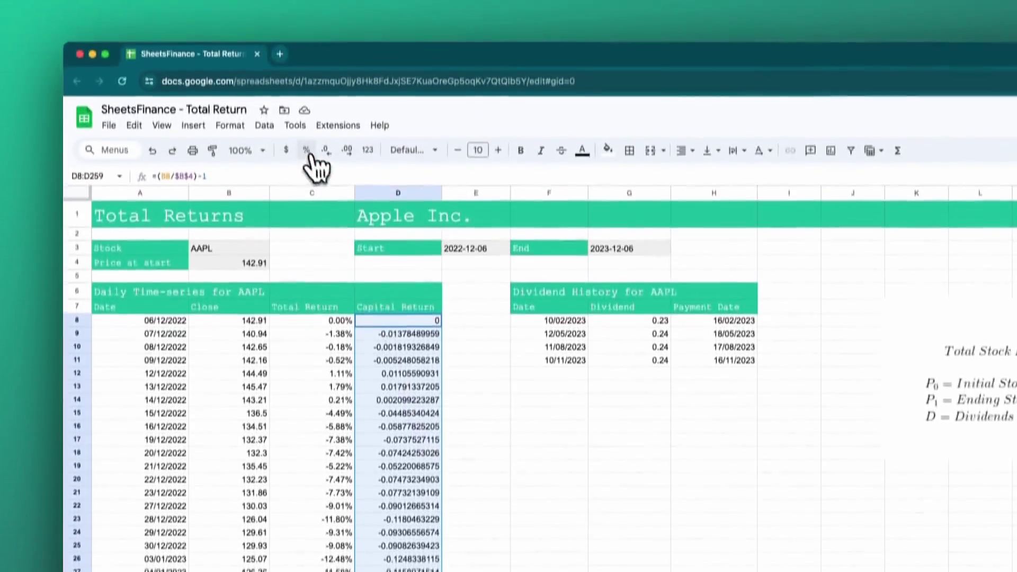
{"action": "left_click", "coordinate": [307, 151]}
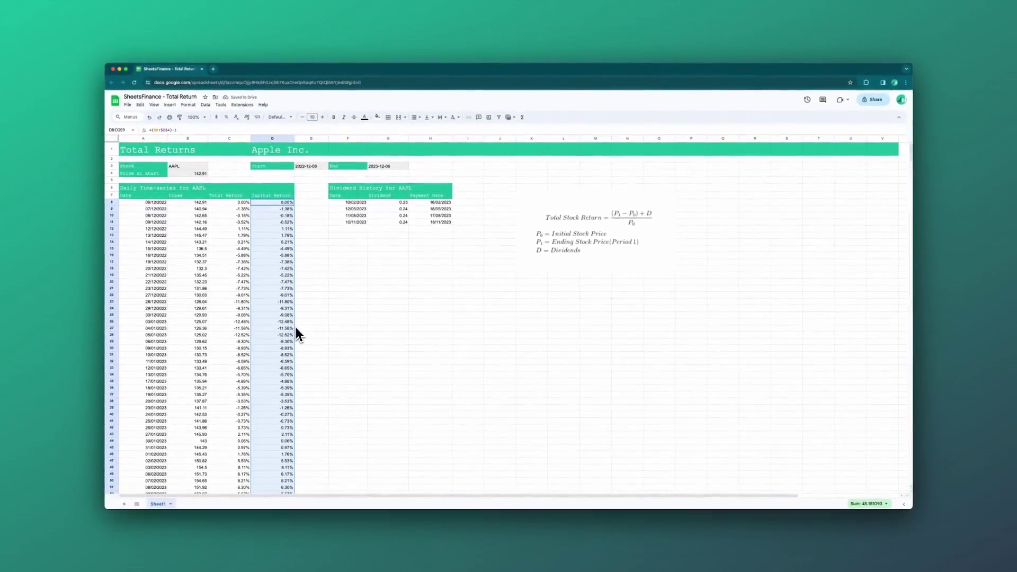
{"action": "left_click", "coordinate": [193, 167]}
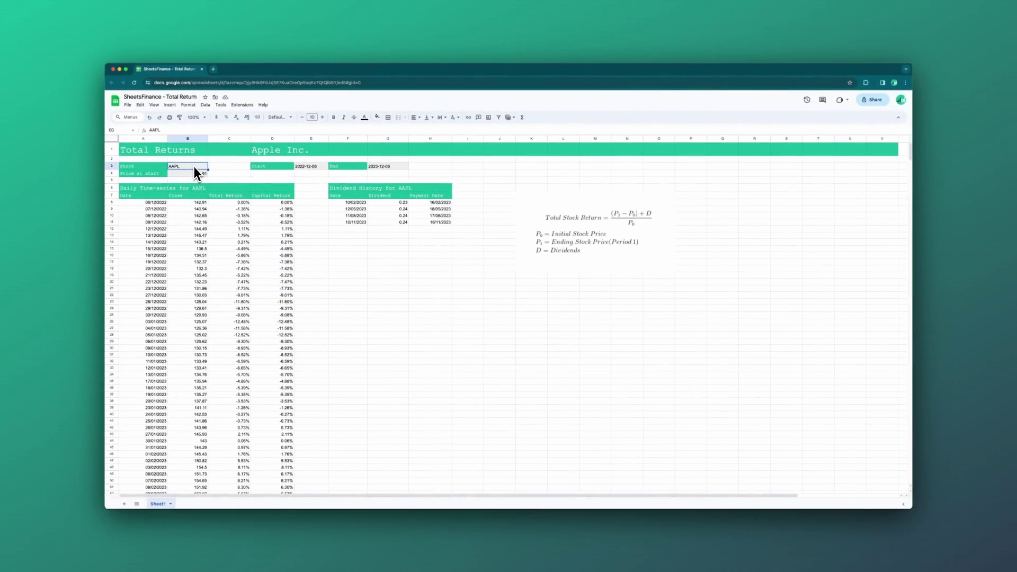
{"action": "type", "text": "VZ"}
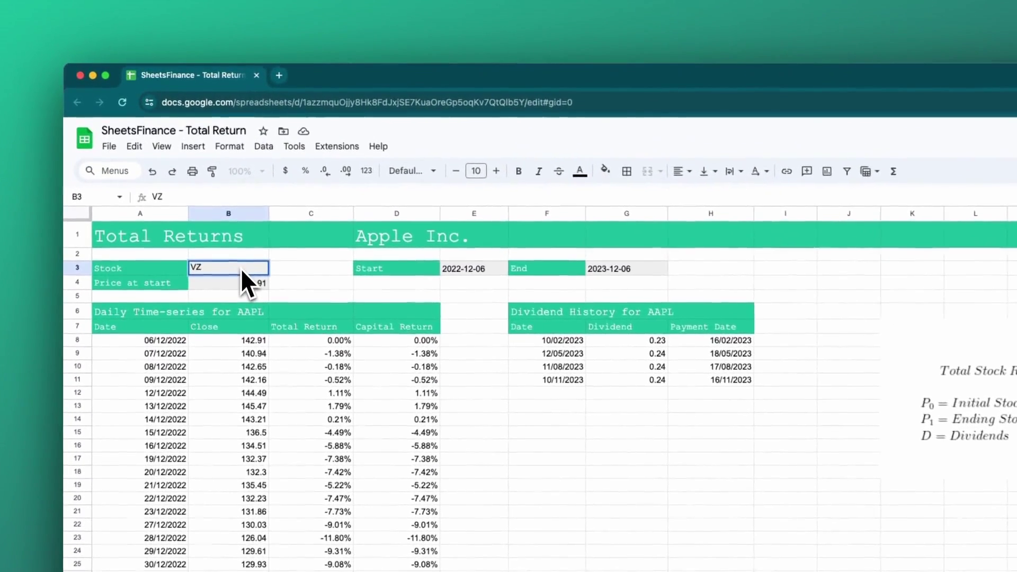
{"action": "key", "text": "Return"}
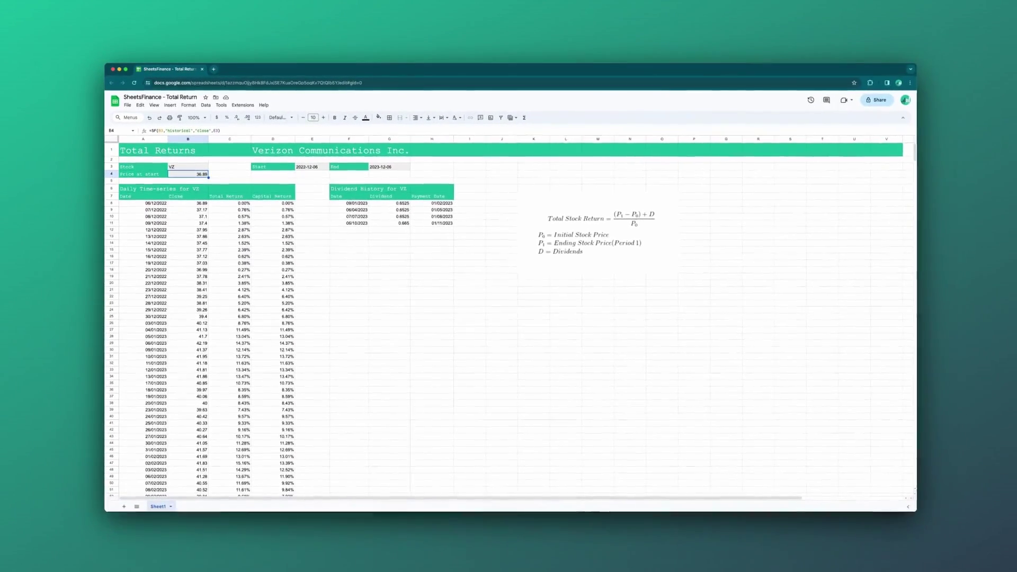
{"action": "left_click", "coordinate": [191, 167]}
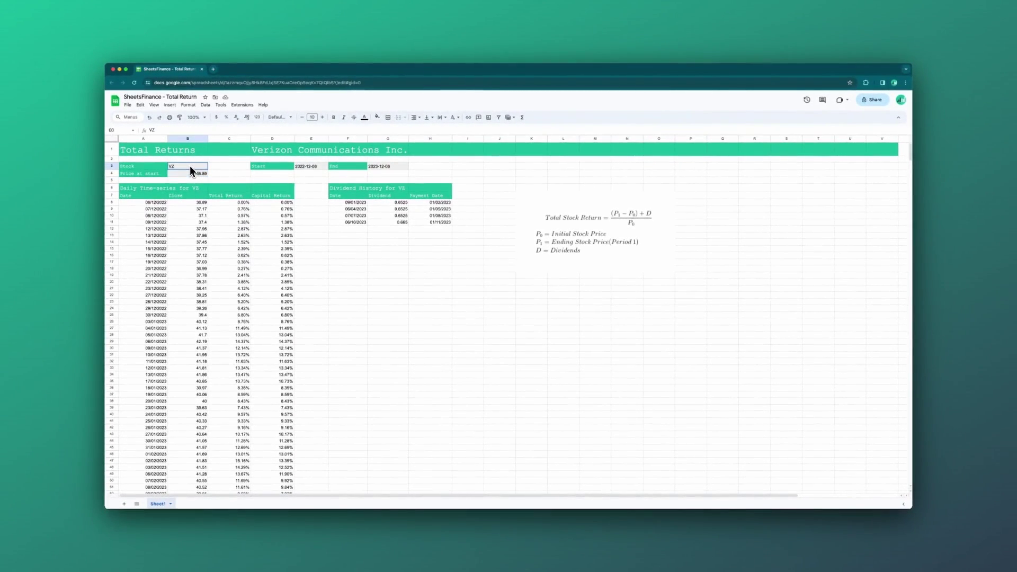
{"action": "type", "text": "A"}
{"action": "key", "text": "Return"}
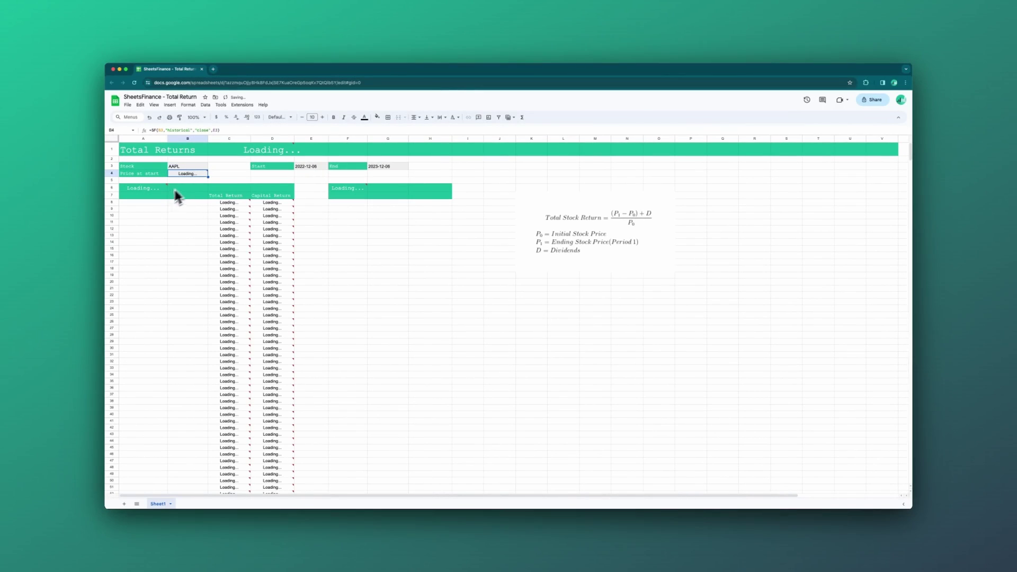
{"action": "mouse_move", "coordinate": [144, 193]}
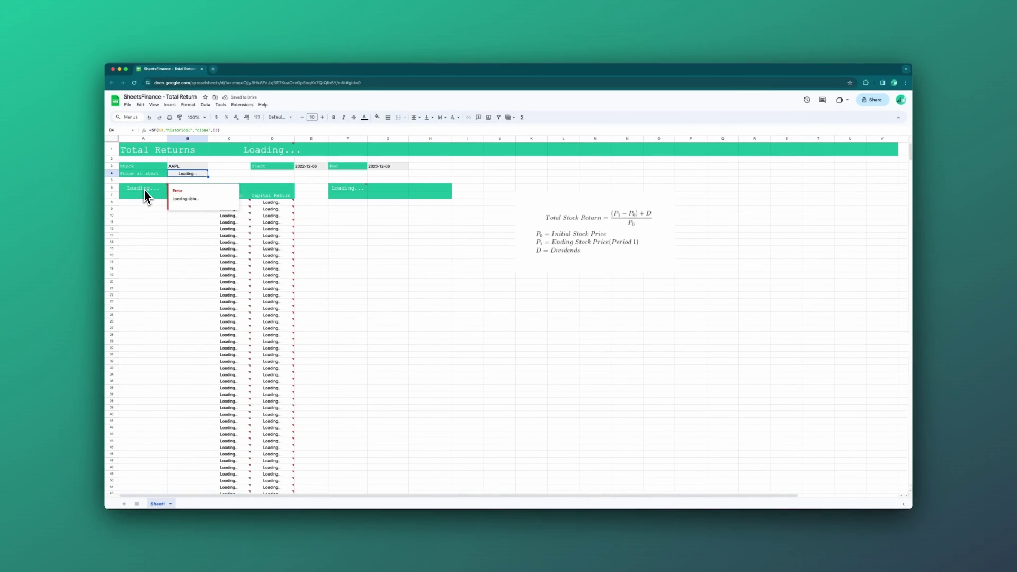
{"action": "left_click", "coordinate": [144, 189]}
{"action": "left_click", "coordinate": [152, 198]}
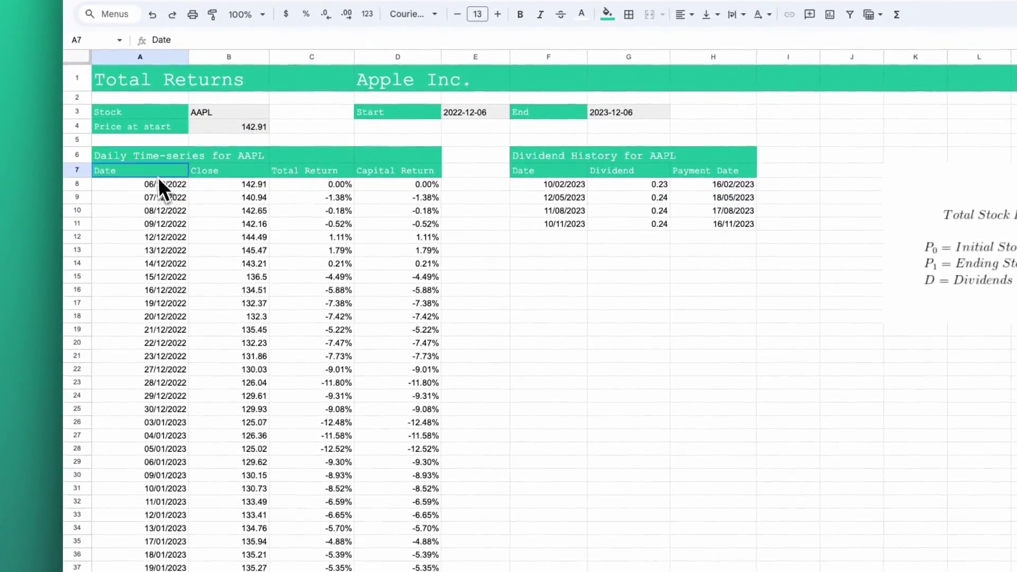
Insert a chart from the data range A7:D259.
{"action": "scroll", "coordinate": [334, 373], "scroll_direction": "down", "scroll_amount": 20}
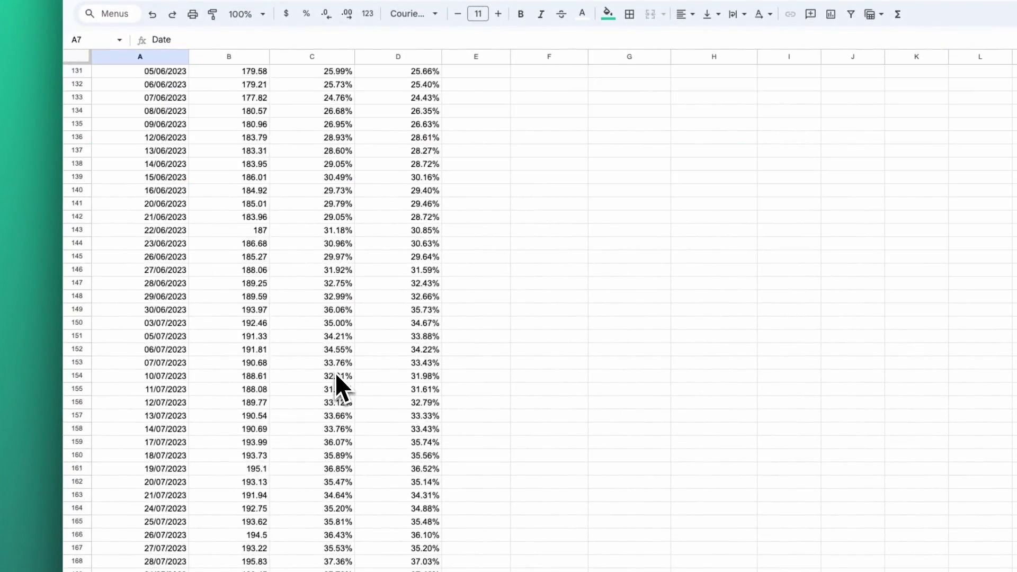
{"action": "scroll", "coordinate": [336, 373], "scroll_direction": "down", "scroll_amount": 10}
{"action": "left_click", "coordinate": [429, 414], "text": "shift"}
{"action": "scroll", "coordinate": [430, 416], "scroll_direction": "up", "scroll_amount": 14}
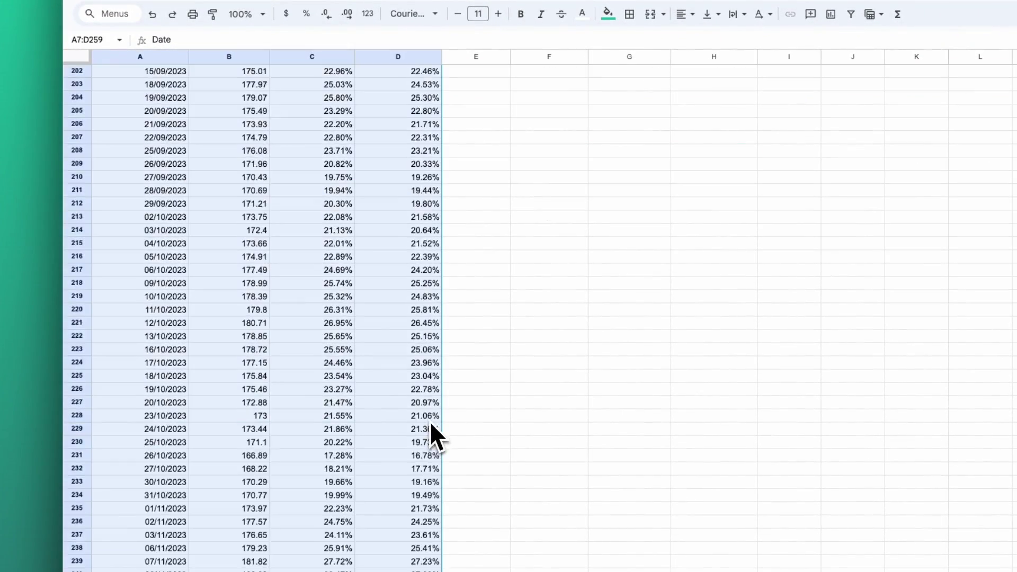
{"action": "scroll", "coordinate": [430, 416], "scroll_direction": "up", "scroll_amount": 20}
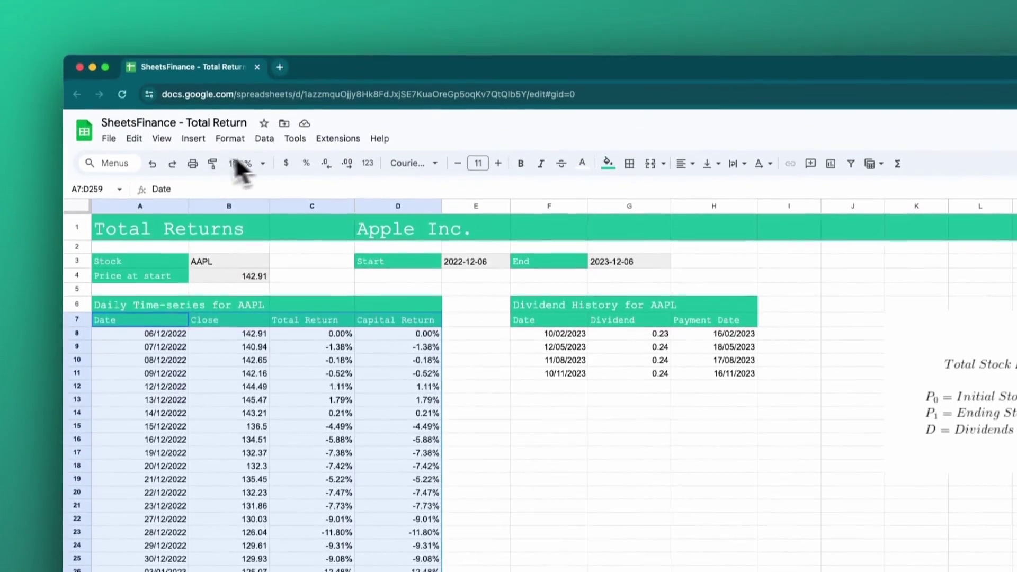
{"action": "left_click", "coordinate": [193, 147]}
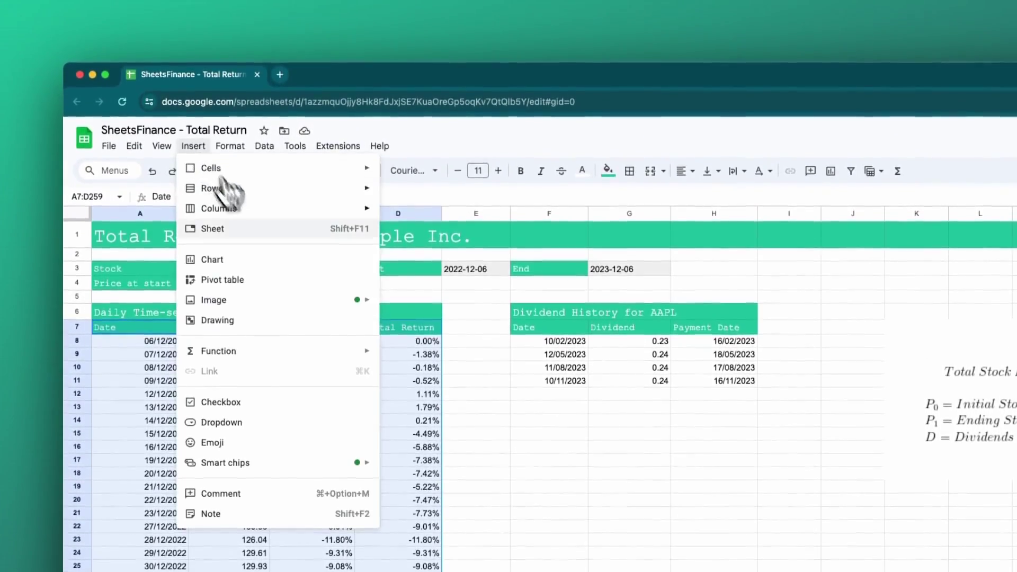
{"action": "left_click", "coordinate": [241, 254]}
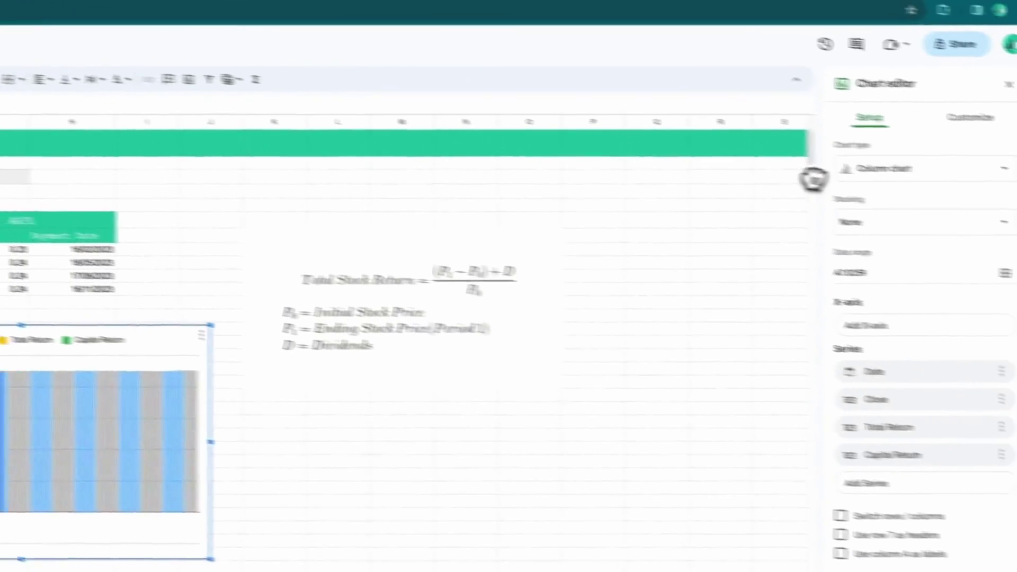
Make it a line chart with Date on the X-axis, removing the Date and Close series.
{"action": "left_click", "coordinate": [802, 161]}
{"action": "left_click", "coordinate": [792, 218]}
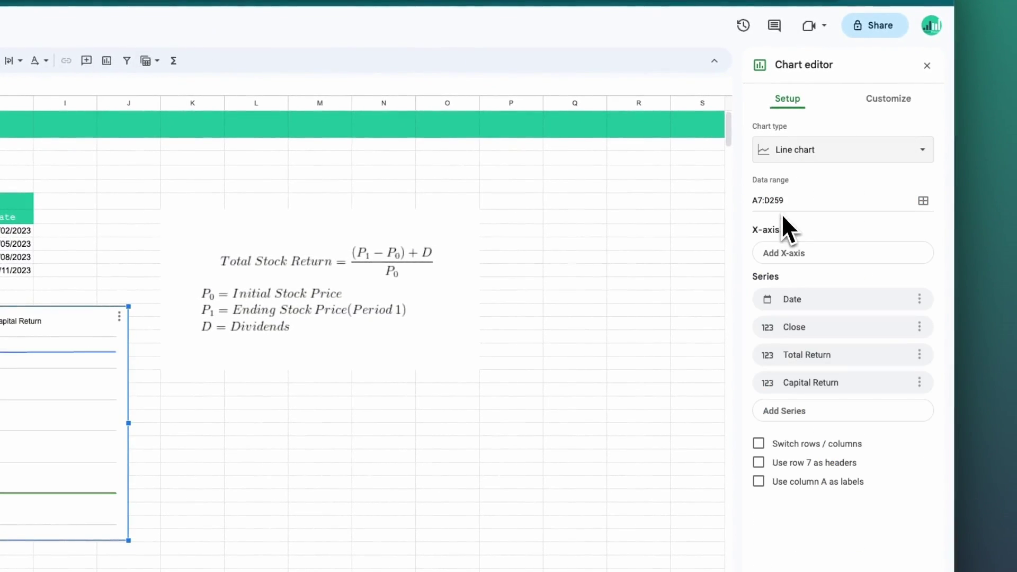
{"action": "left_click", "coordinate": [889, 255]}
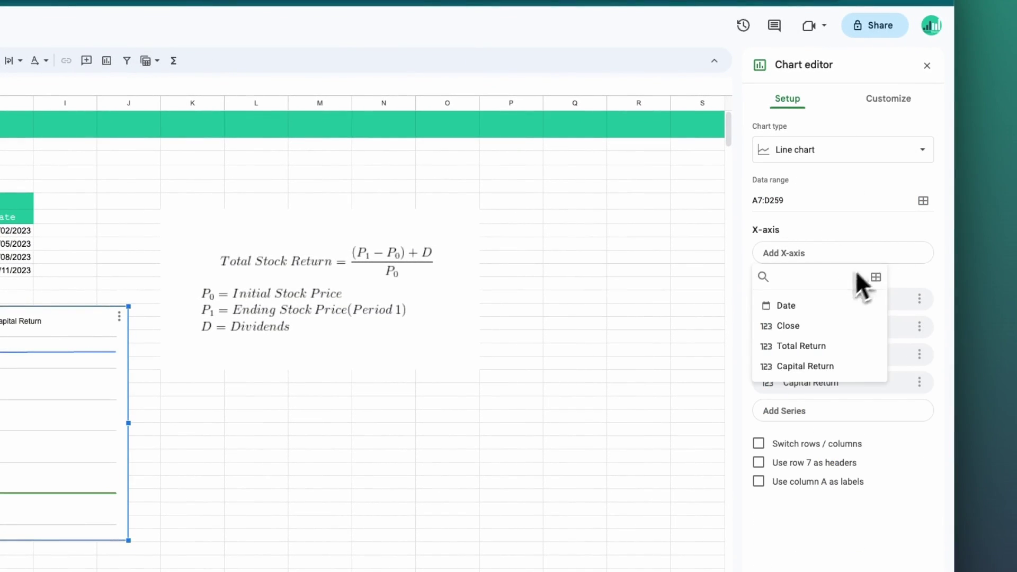
{"action": "left_click", "coordinate": [824, 312]}
{"action": "left_click", "coordinate": [919, 335]}
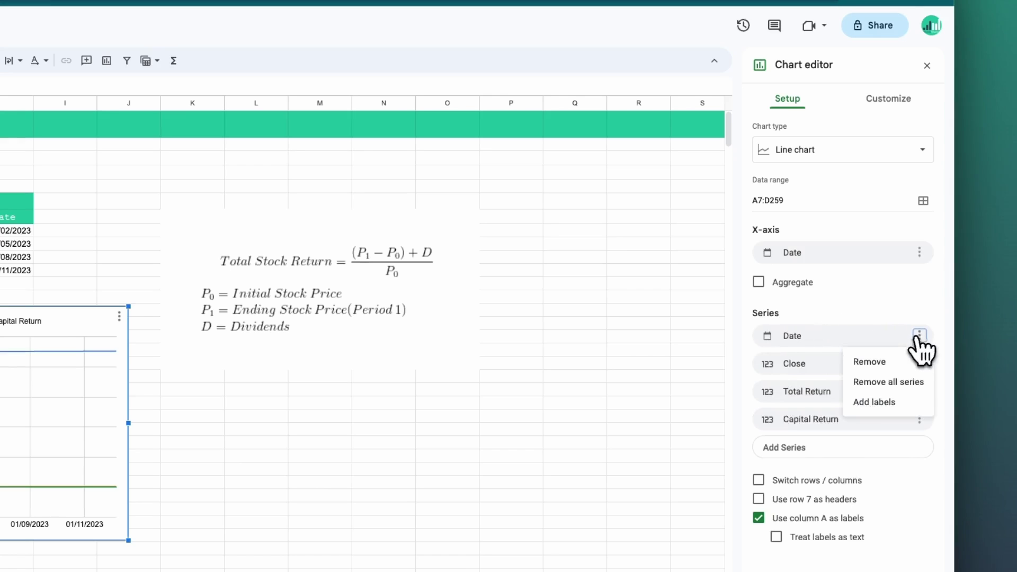
{"action": "left_click", "coordinate": [875, 360]}
{"action": "left_click", "coordinate": [919, 336]}
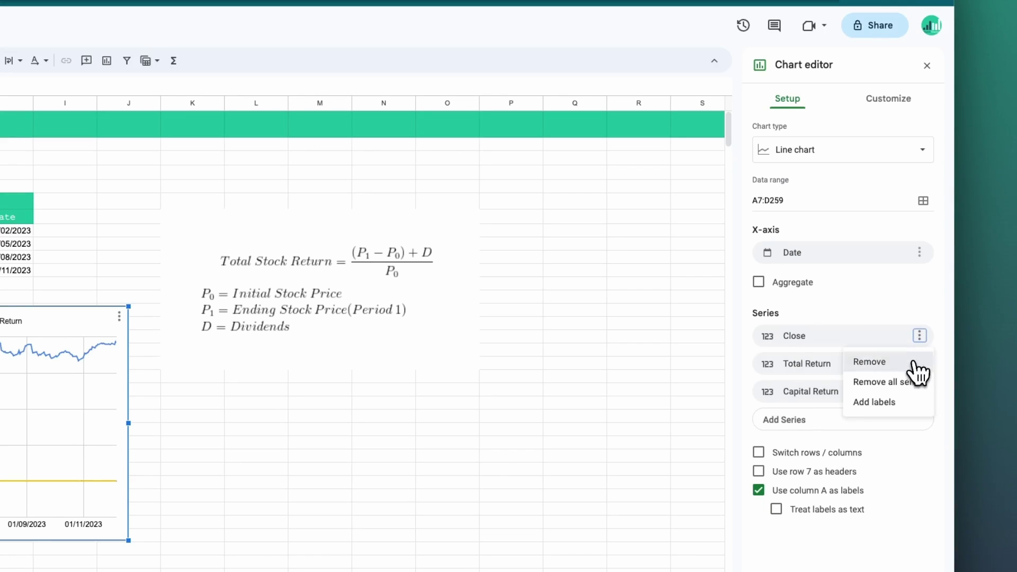
{"action": "left_click", "coordinate": [911, 359]}
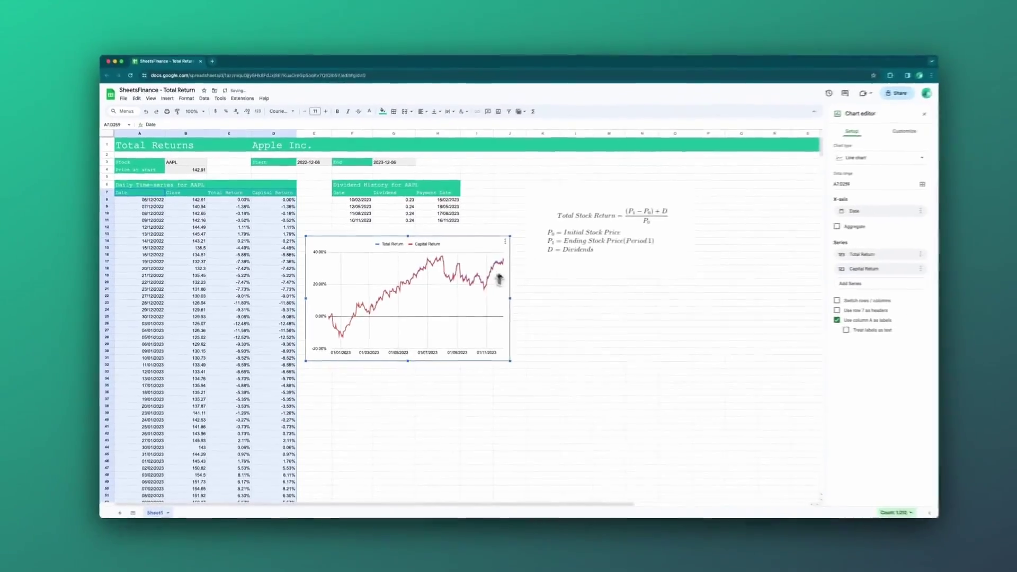
Widen the returns chart to the right, close the Chart editor and deselect the chart.
{"action": "left_click_drag", "start_coordinate": [502, 299], "coordinate": [508, 298]}
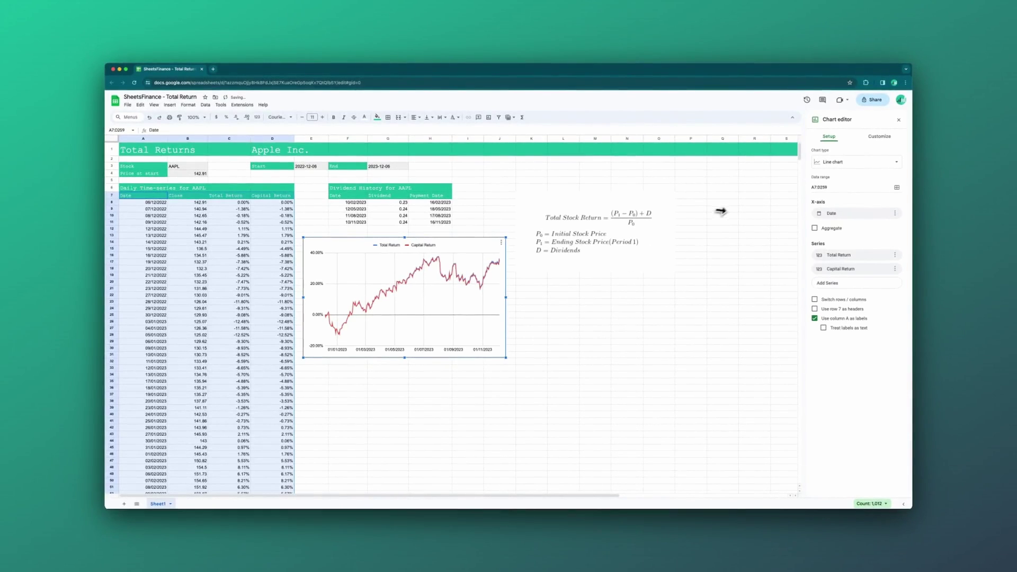
{"action": "left_click", "coordinate": [898, 120]}
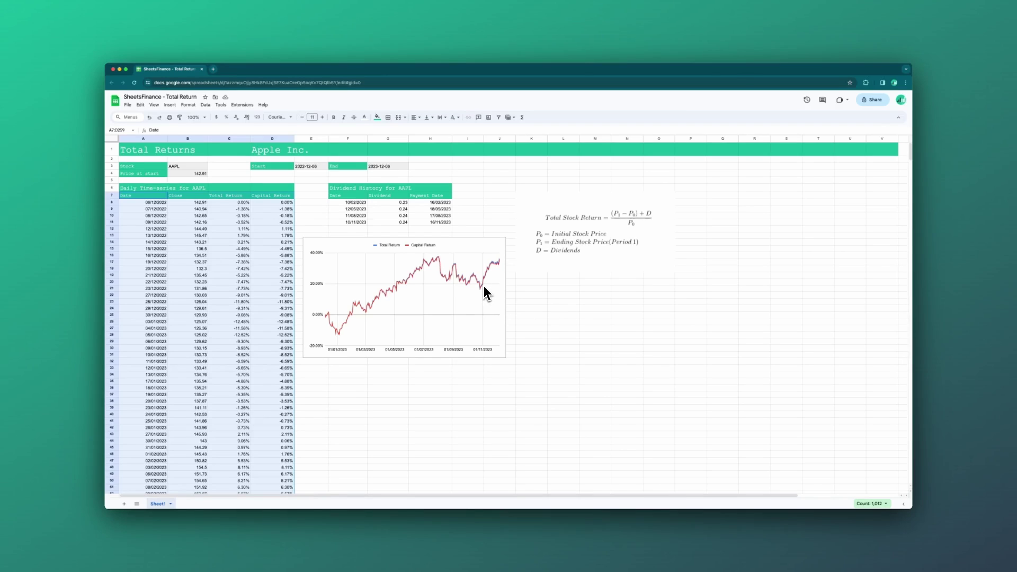
{"action": "left_click", "coordinate": [521, 323]}
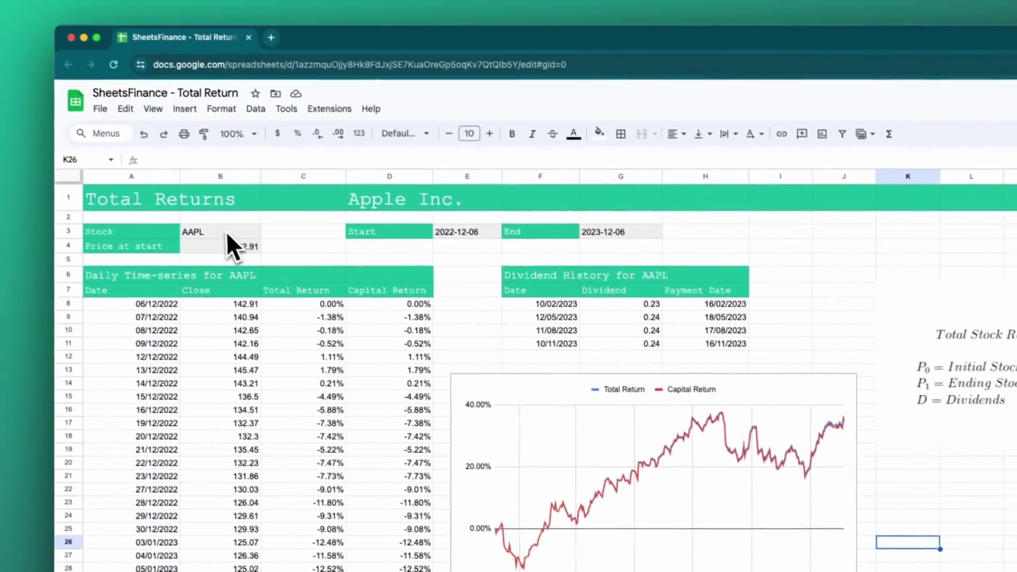
Change the ticker in B3 to VZ and inspect the updated chart values.
{"action": "left_click", "coordinate": [9, 68]}
{"action": "type", "text": "VZ"}
{"action": "key", "text": "Return"}
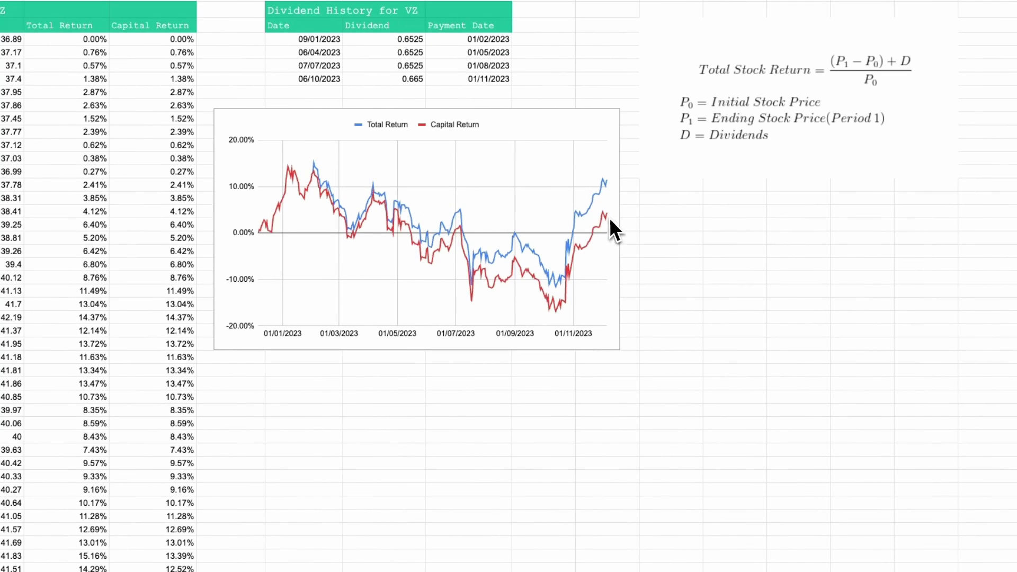
{"action": "left_click", "coordinate": [609, 217]}
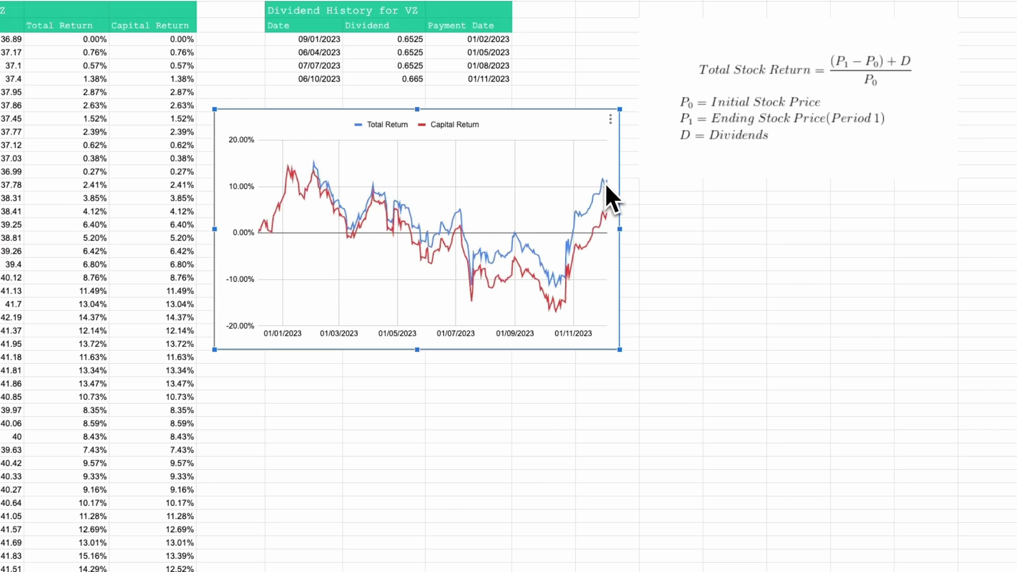
{"action": "mouse_move", "coordinate": [606, 183]}
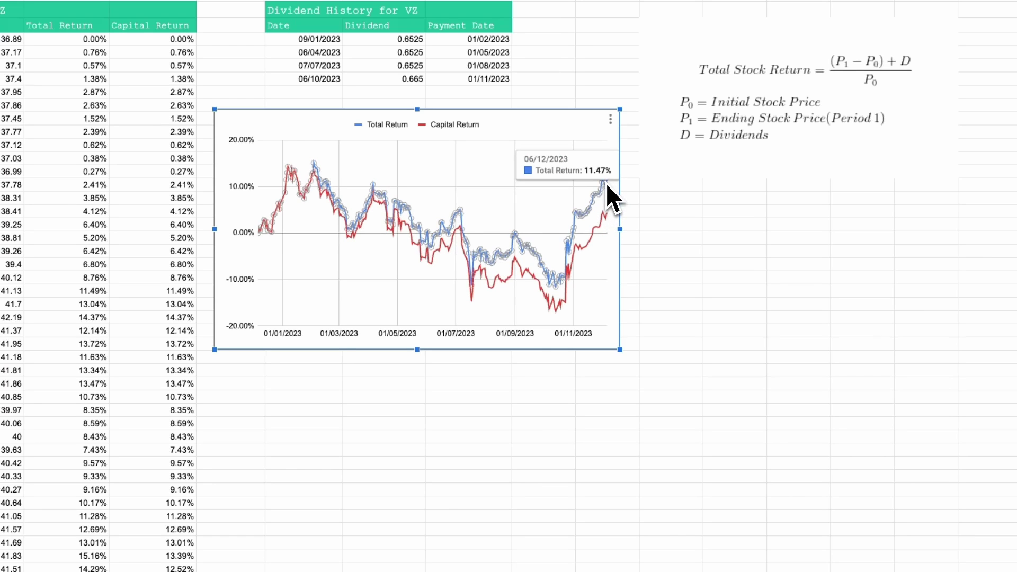